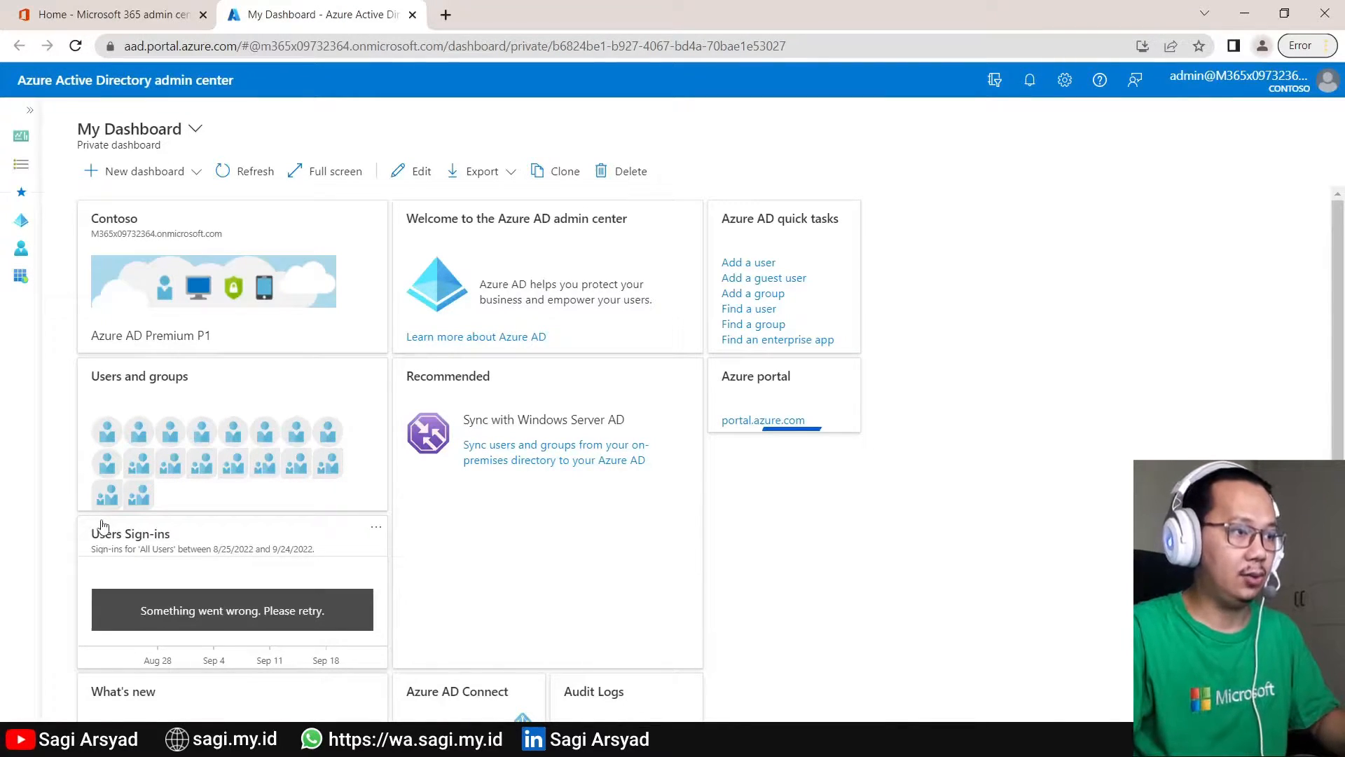
# - Expand the collapsed left sidebar to show the Dashboard, All services and Favorites labels
pyautogui.click(30, 110)
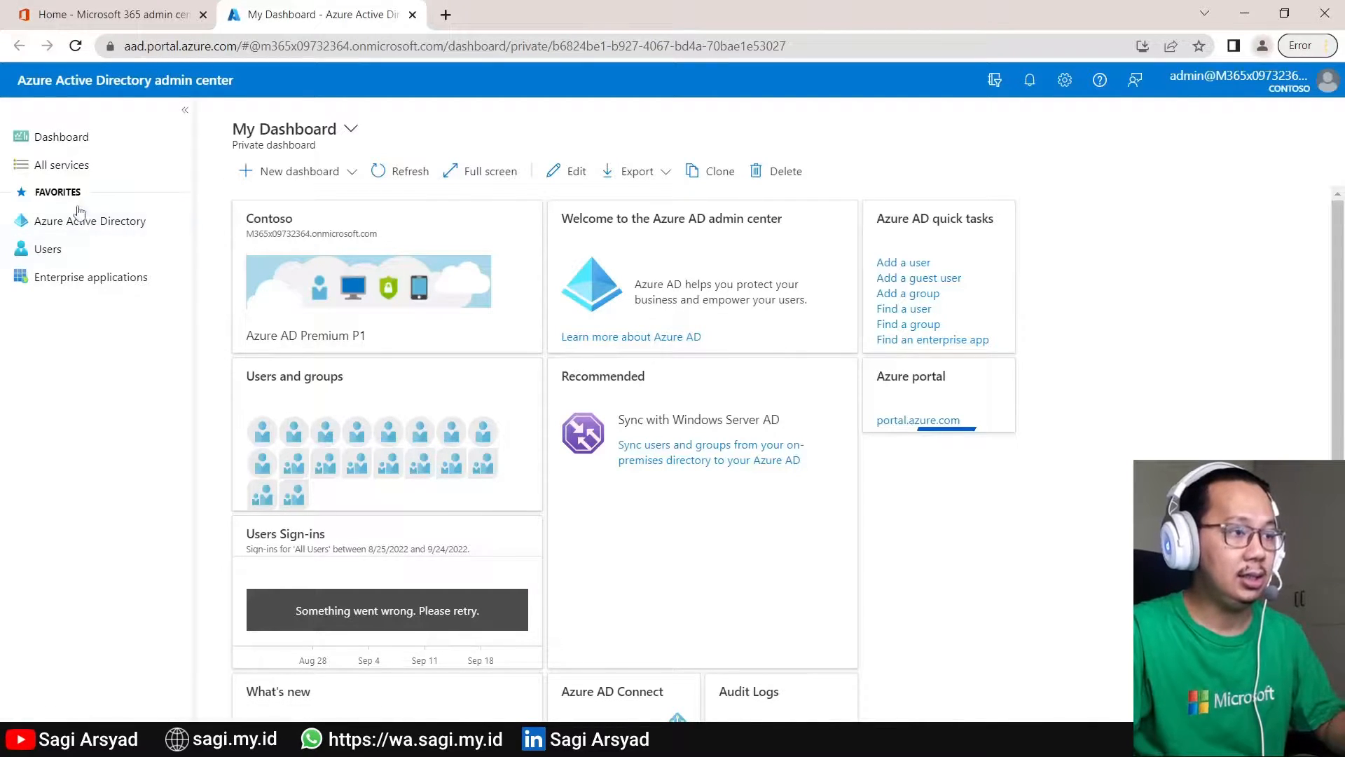
# - Open the All users list from Favorites to see the tenant's 30 users
pyautogui.click(69, 258)
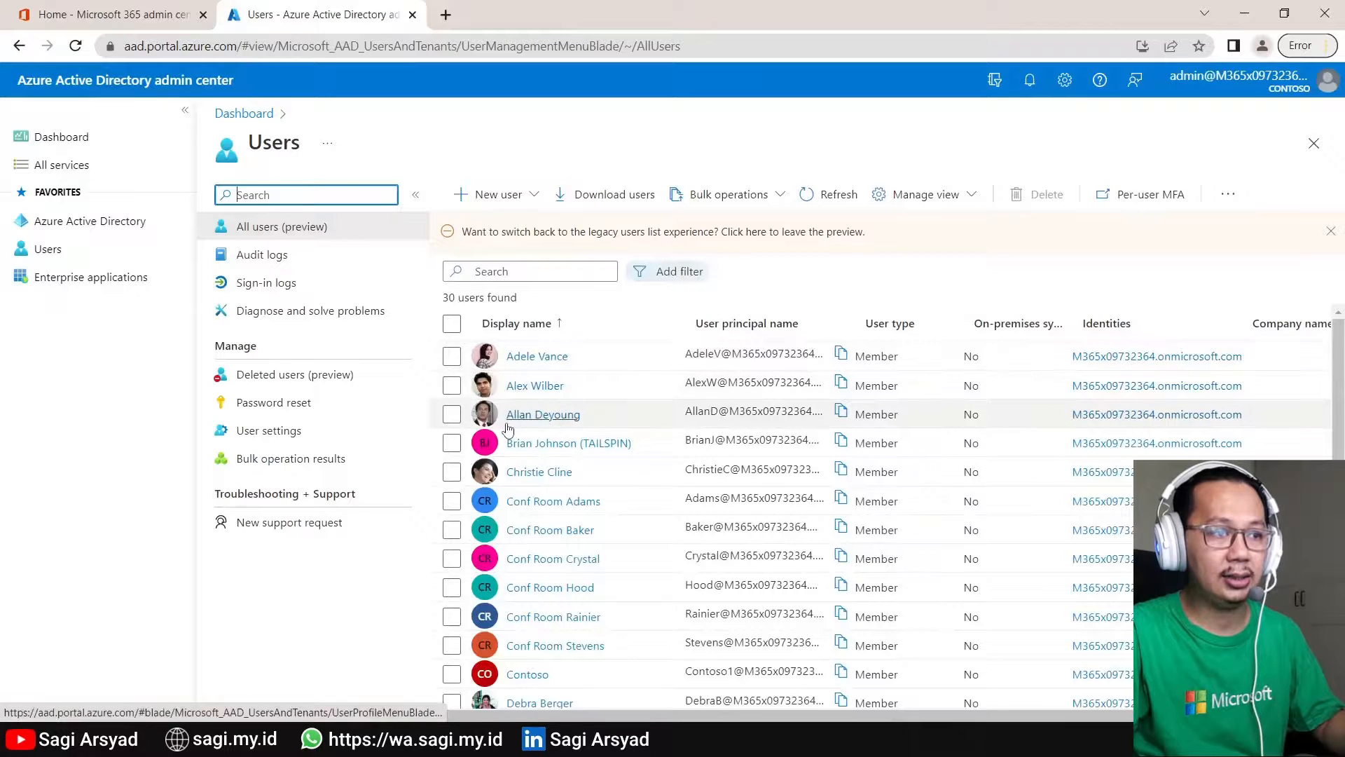
pyautogui.scroll(-1, 582, 681)
pyautogui.scroll(1, 582, 681)
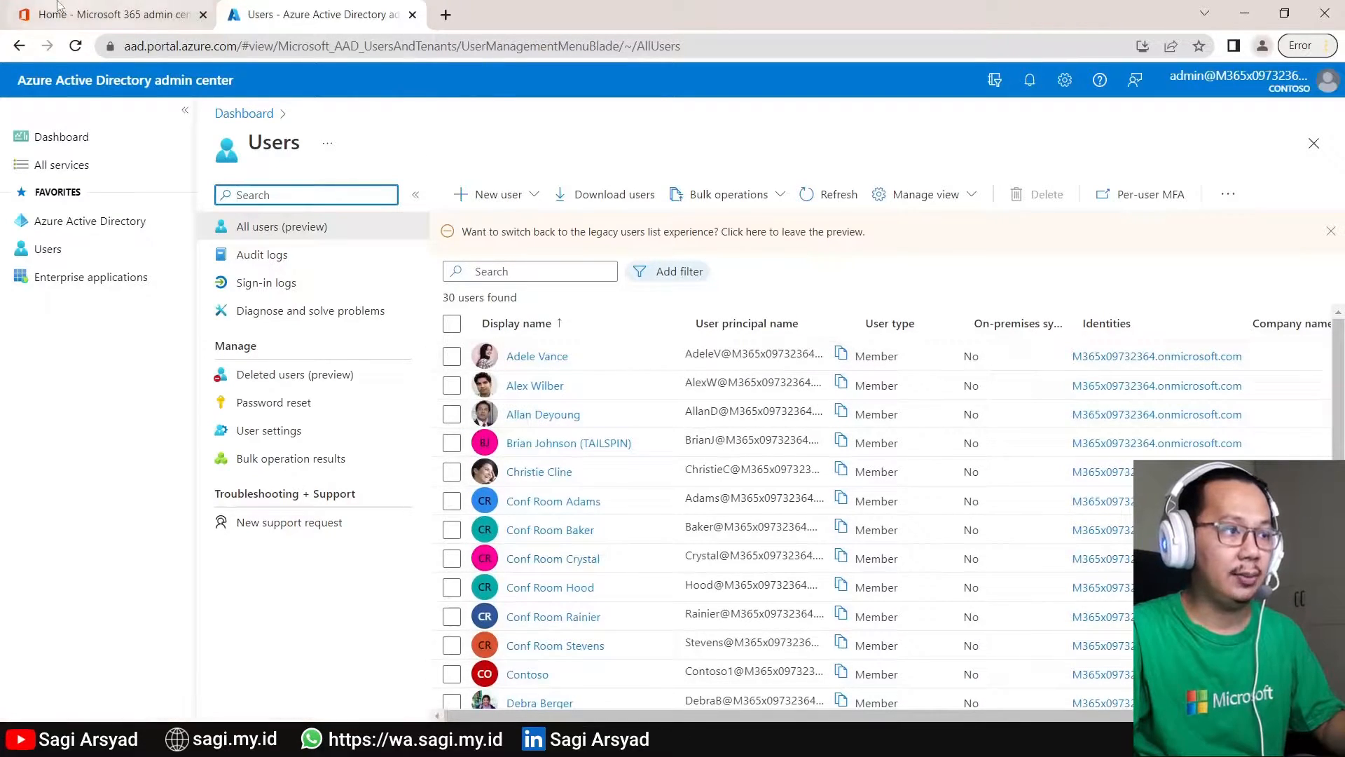
# - In the Microsoft 365 admin center, go to Users > Active users
pyautogui.click(59, 9)
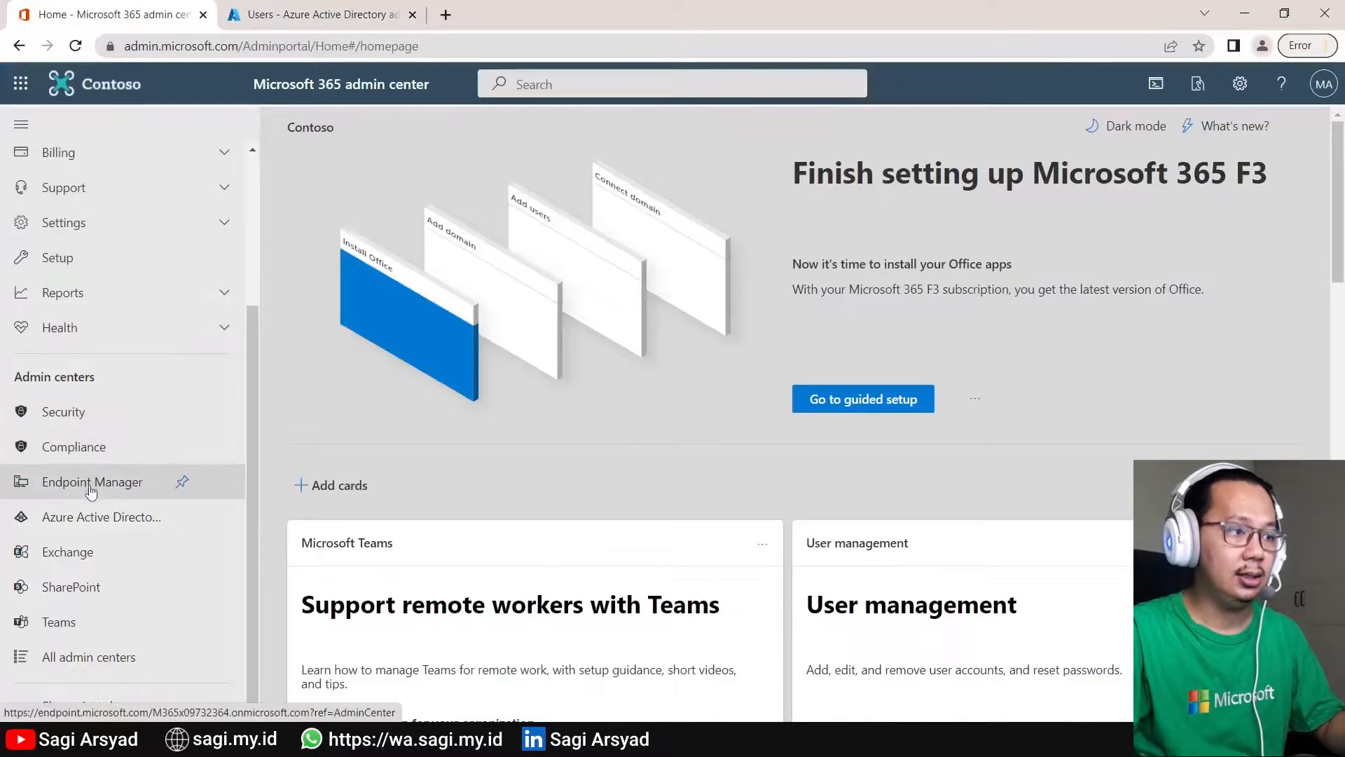
pyautogui.scroll(3, 64, 158)
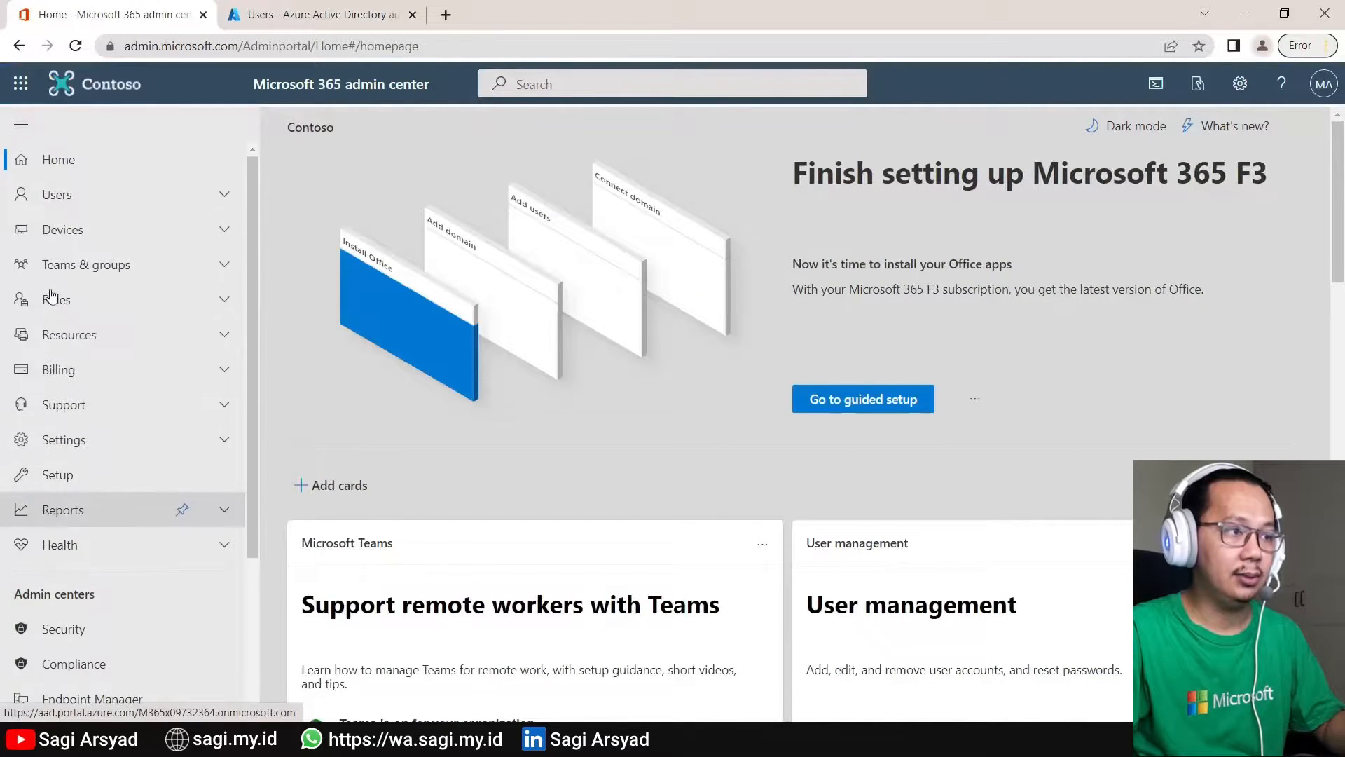
pyautogui.click(60, 196)
pyautogui.click(102, 227)
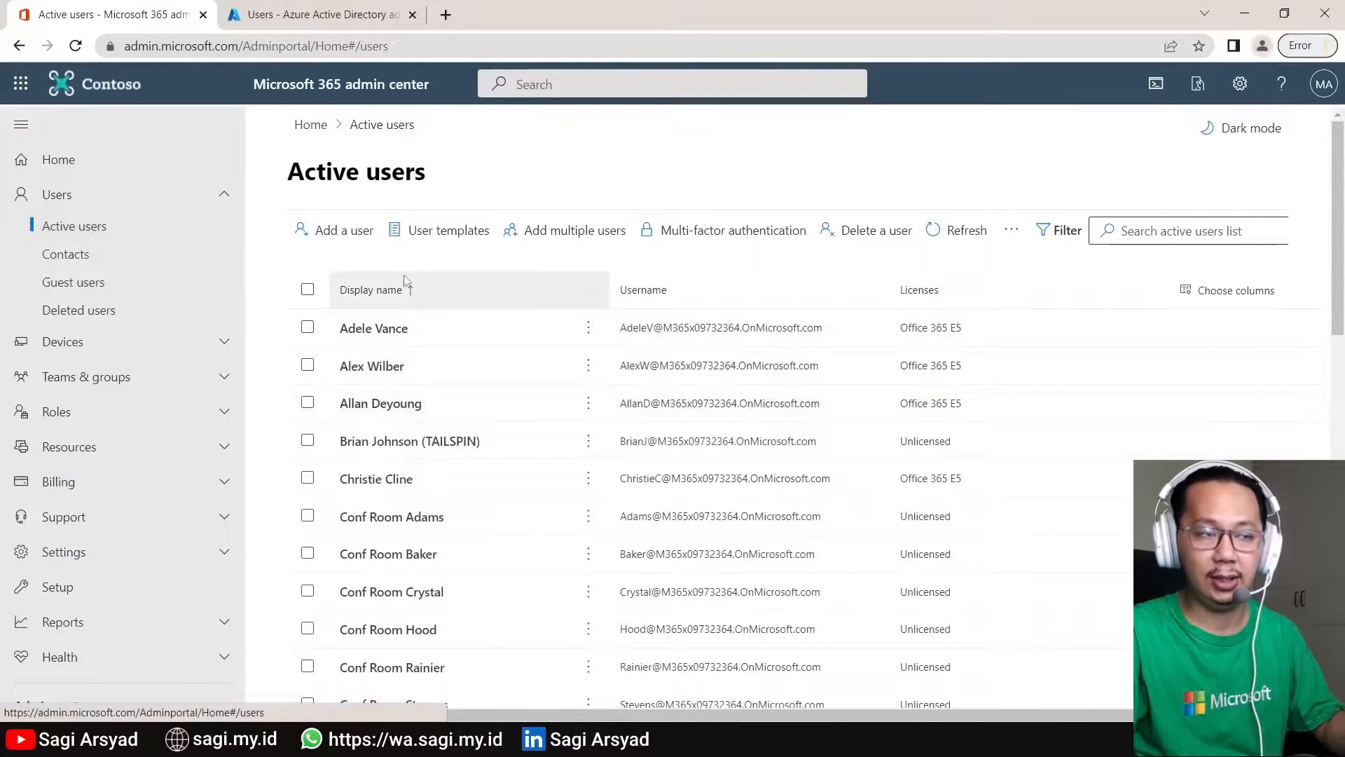
# - Move the Azure AD users tab into its own window, snap both windows, and maximize it
pyautogui.moveTo(250, 6); pyautogui.dragTo(1341, 77)
pyautogui.click(110, 125)
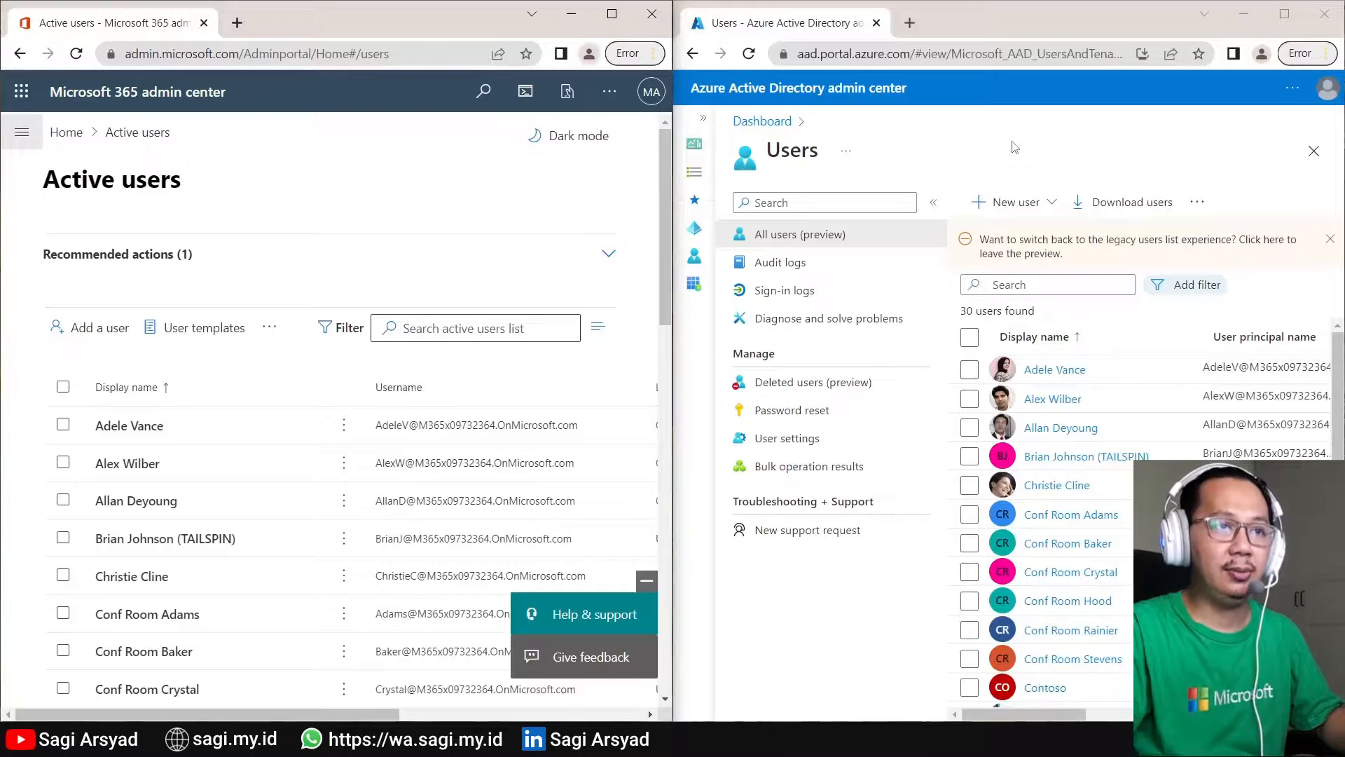
pyautogui.moveTo(1042, 26); pyautogui.dragTo(820, 2)
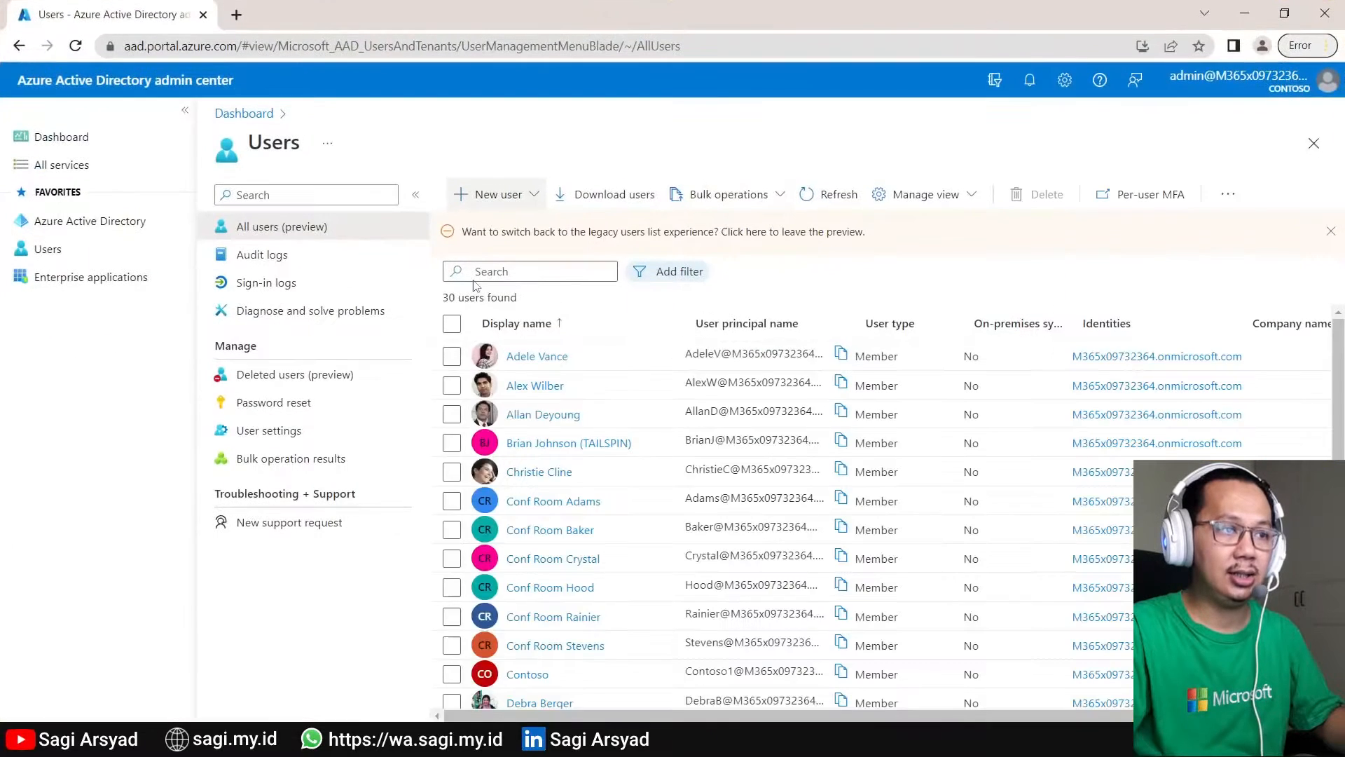
# - Start creating a new internal user, entering its user name and display name
pyautogui.click(484, 196)
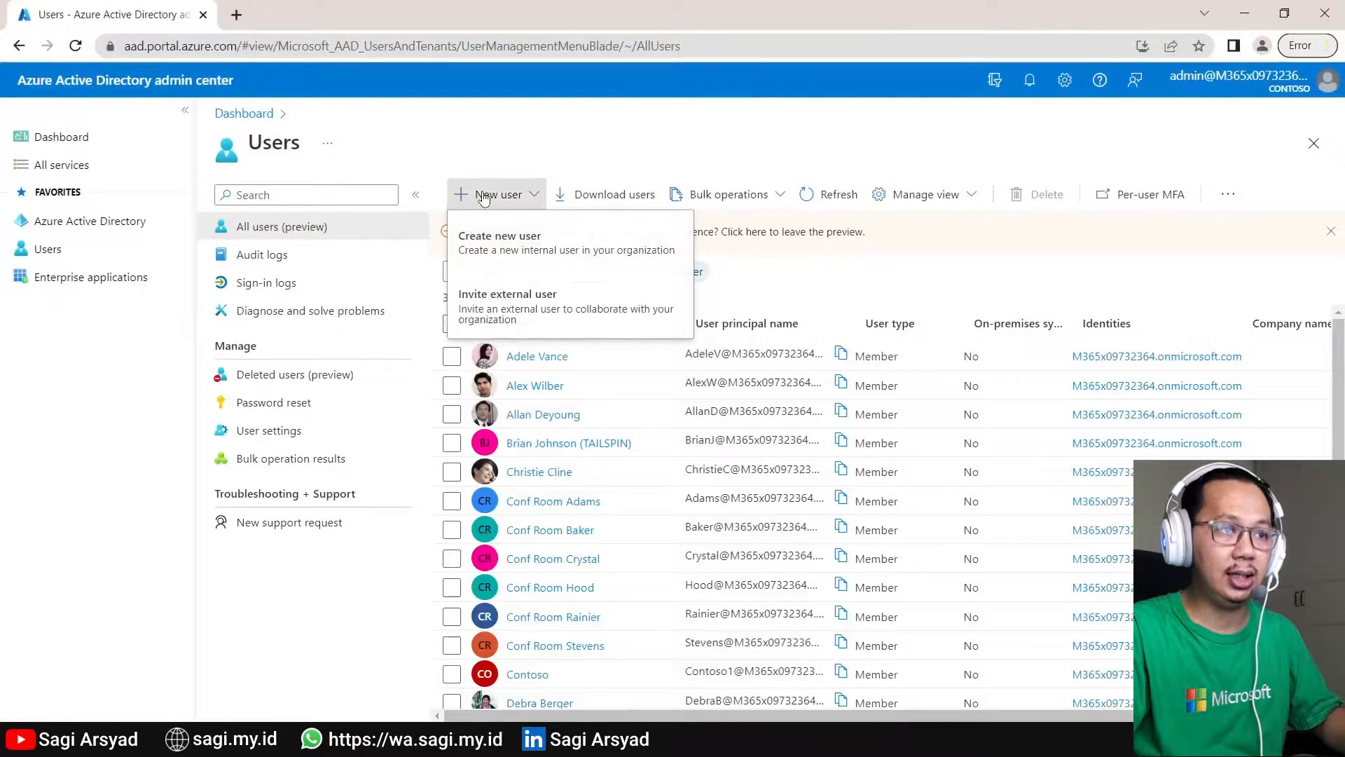
pyautogui.click(492, 248)
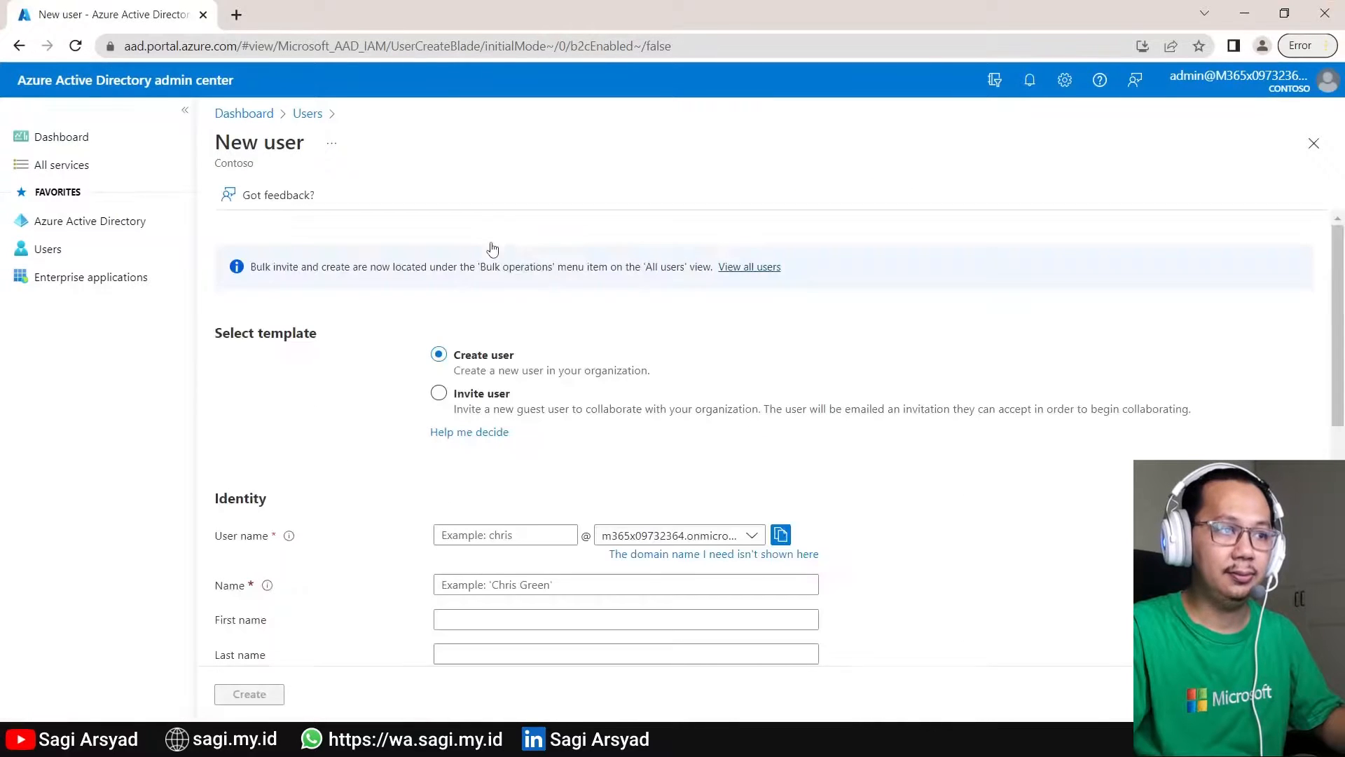
pyautogui.scroll(-1, 662, 315)
pyautogui.click(514, 446)
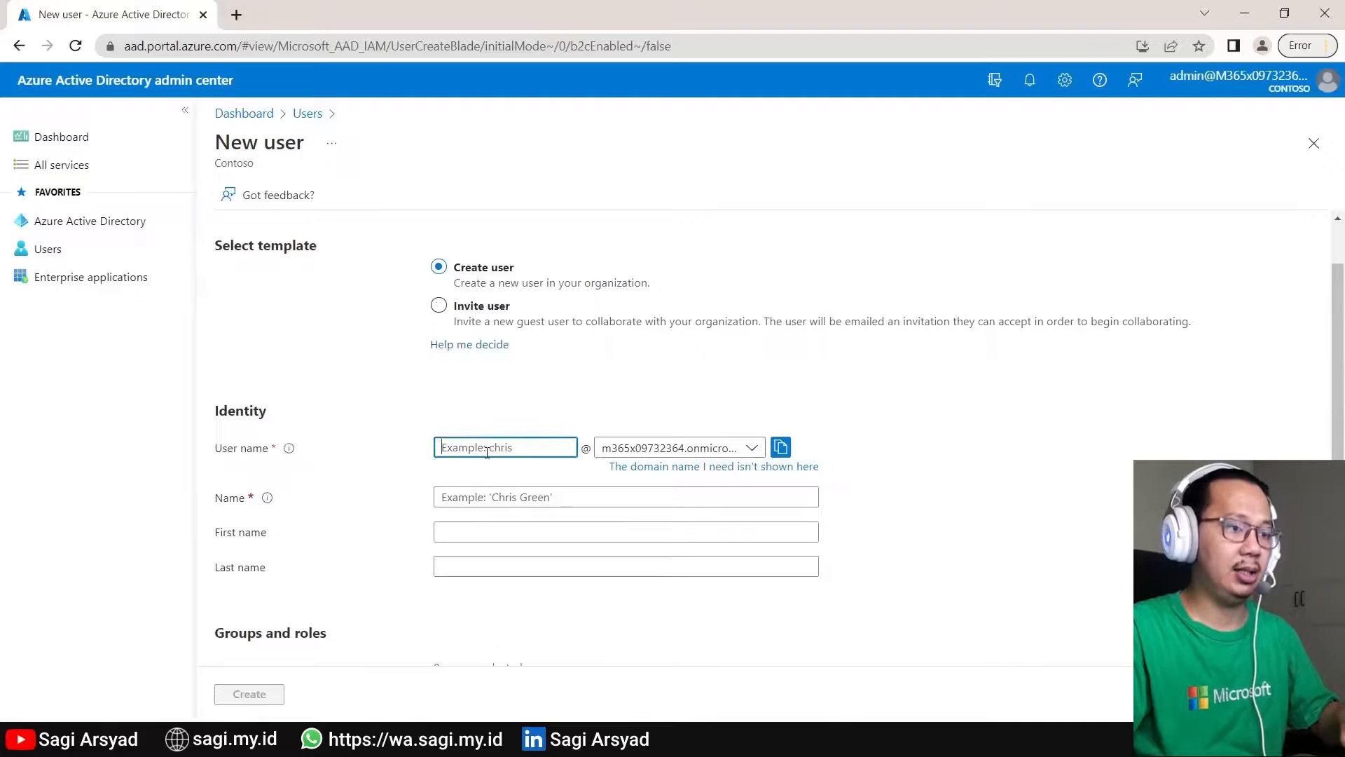
pyautogui.write('Bud')
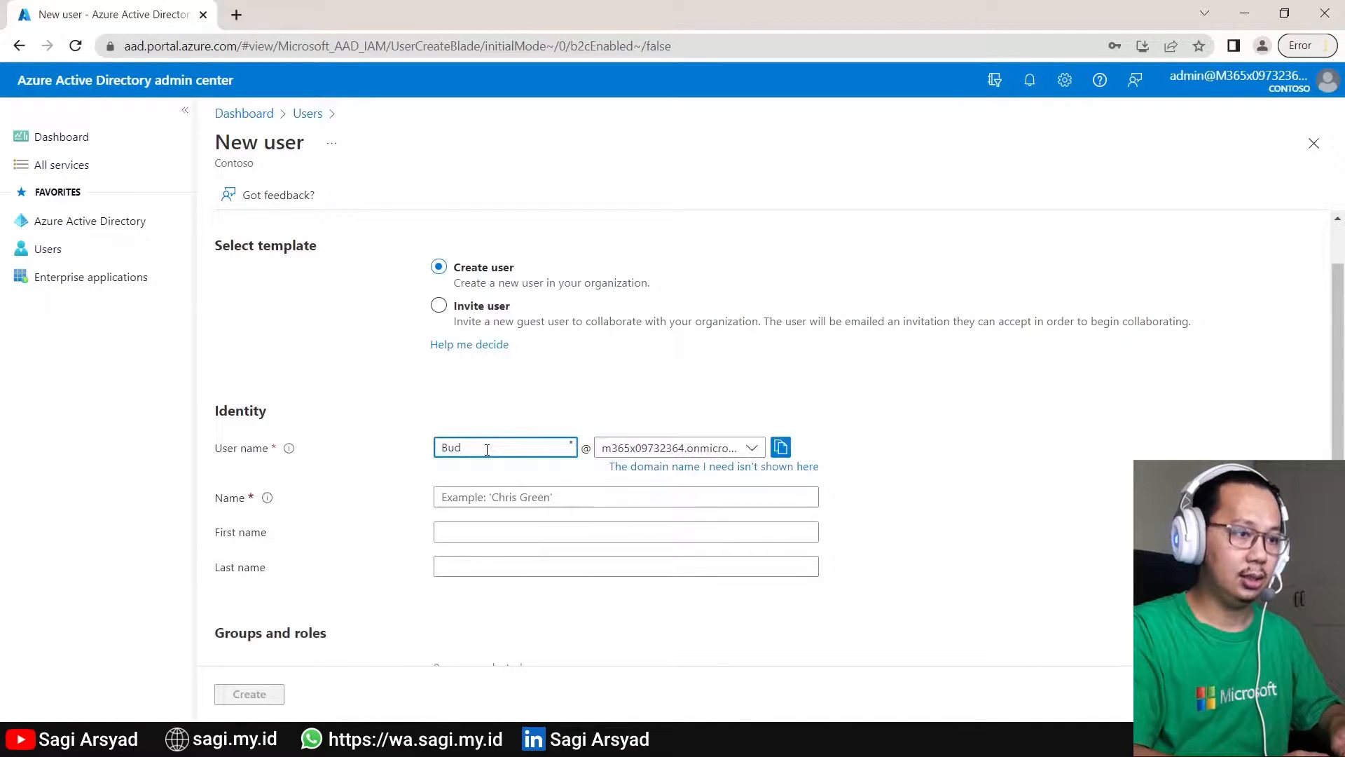
pyautogui.press('Tab')
pyautogui.press('Tab')
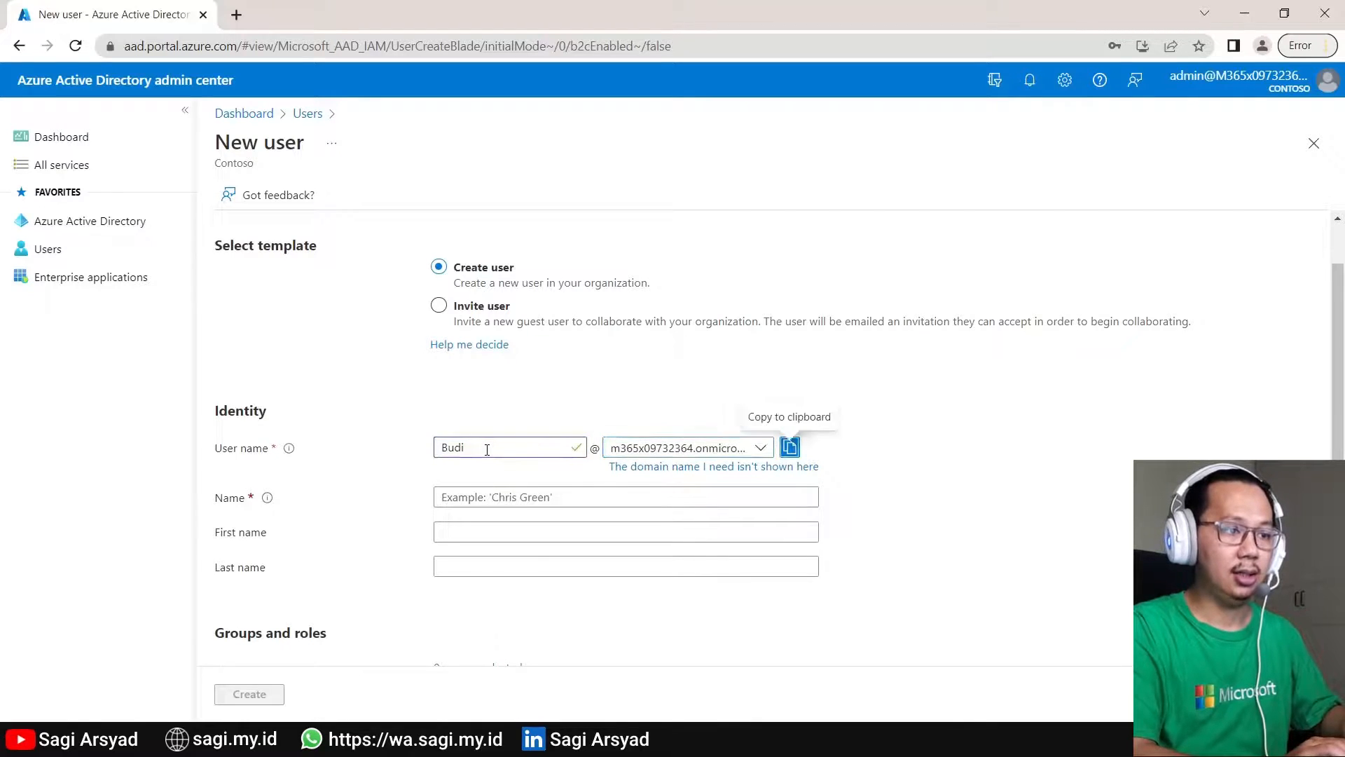
pyautogui.click(544, 505)
pyautogui.press('Tab')
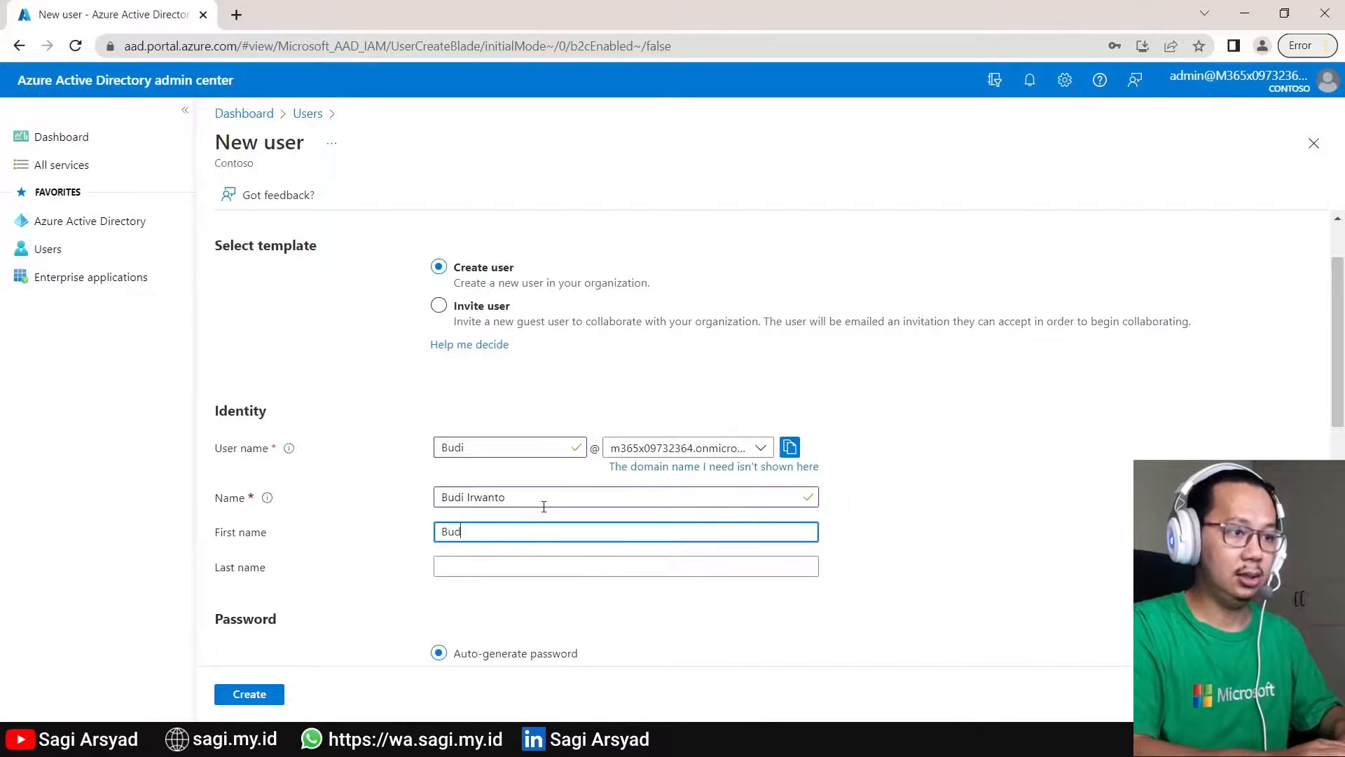
# - Fill in first and last name, set a manual initial password, and create the user
pyautogui.press('Tab')
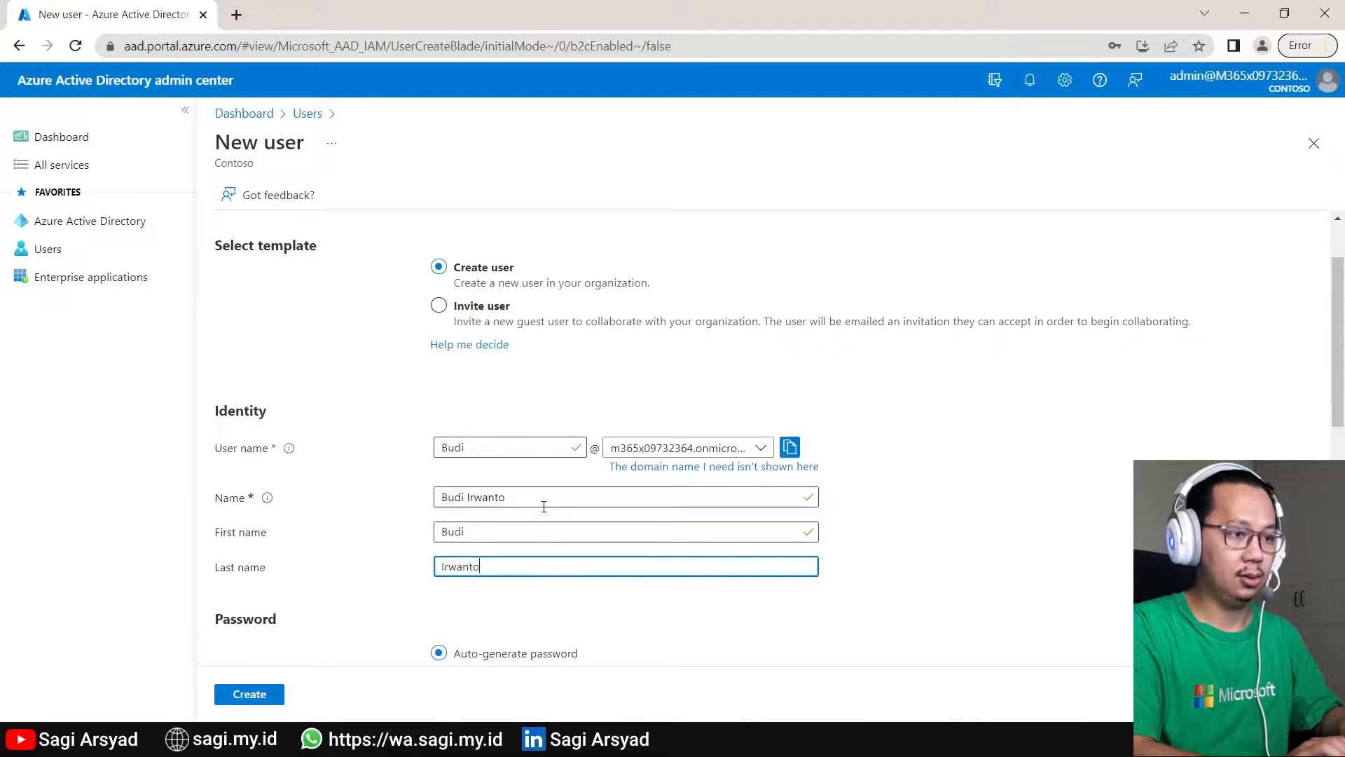
pyautogui.press('Tab')
pyautogui.scroll(-4, 606, 249)
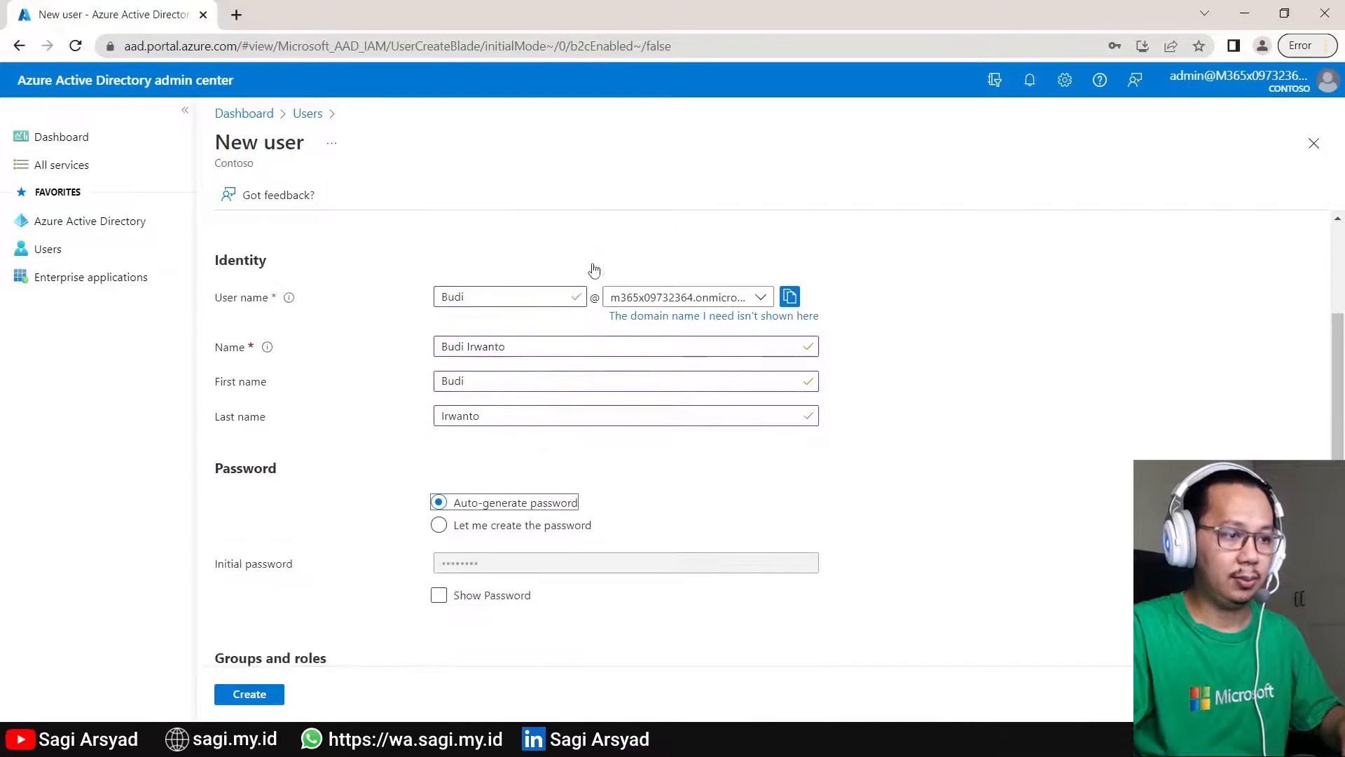
pyautogui.click(499, 415)
pyautogui.click(493, 450)
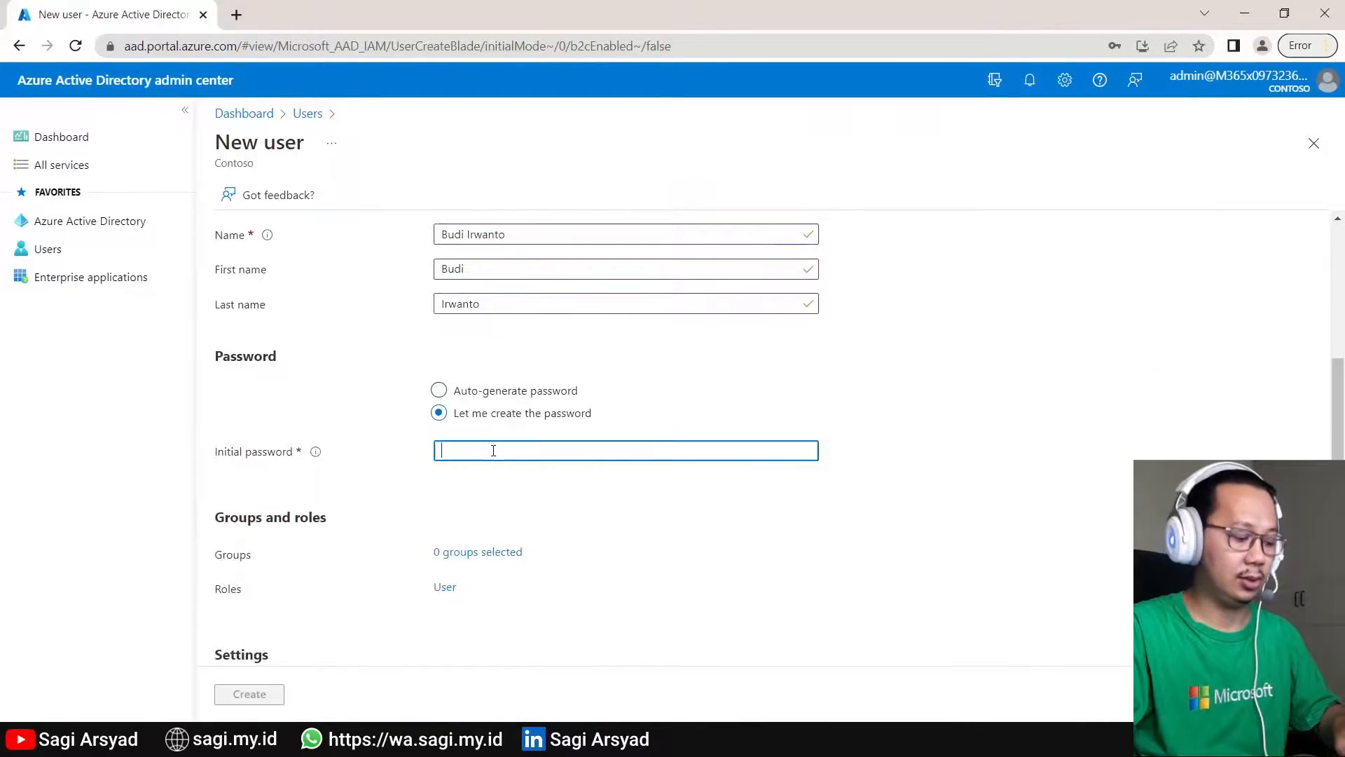
pyautogui.write('••')
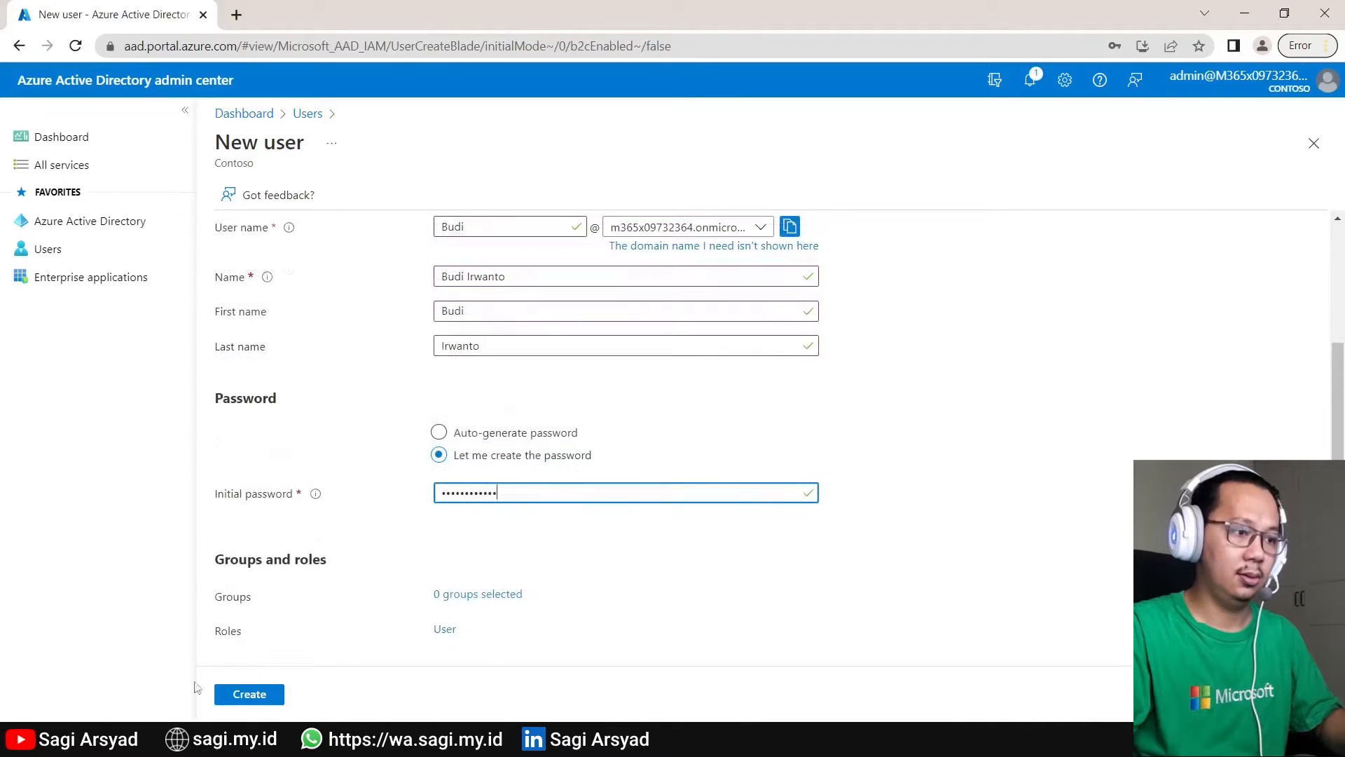
pyautogui.click(248, 693)
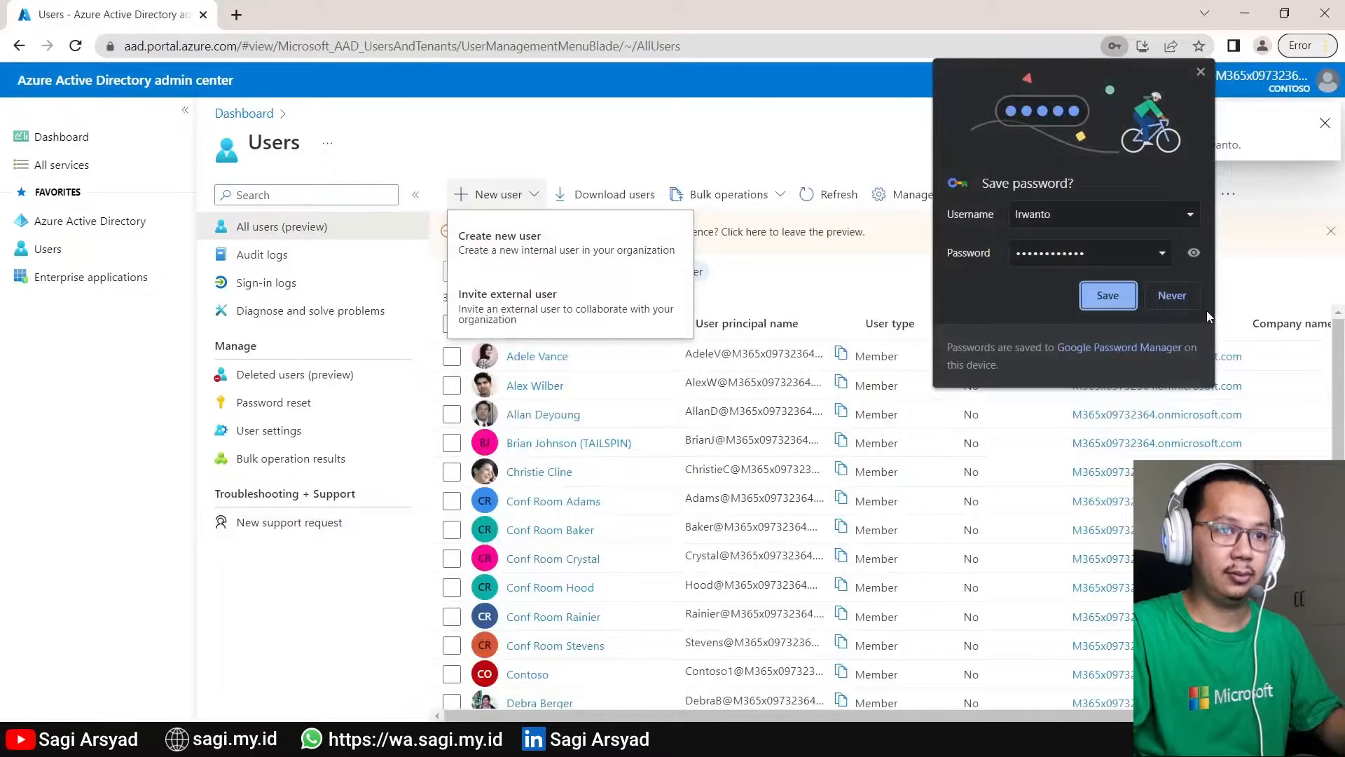
pyautogui.click(1177, 295)
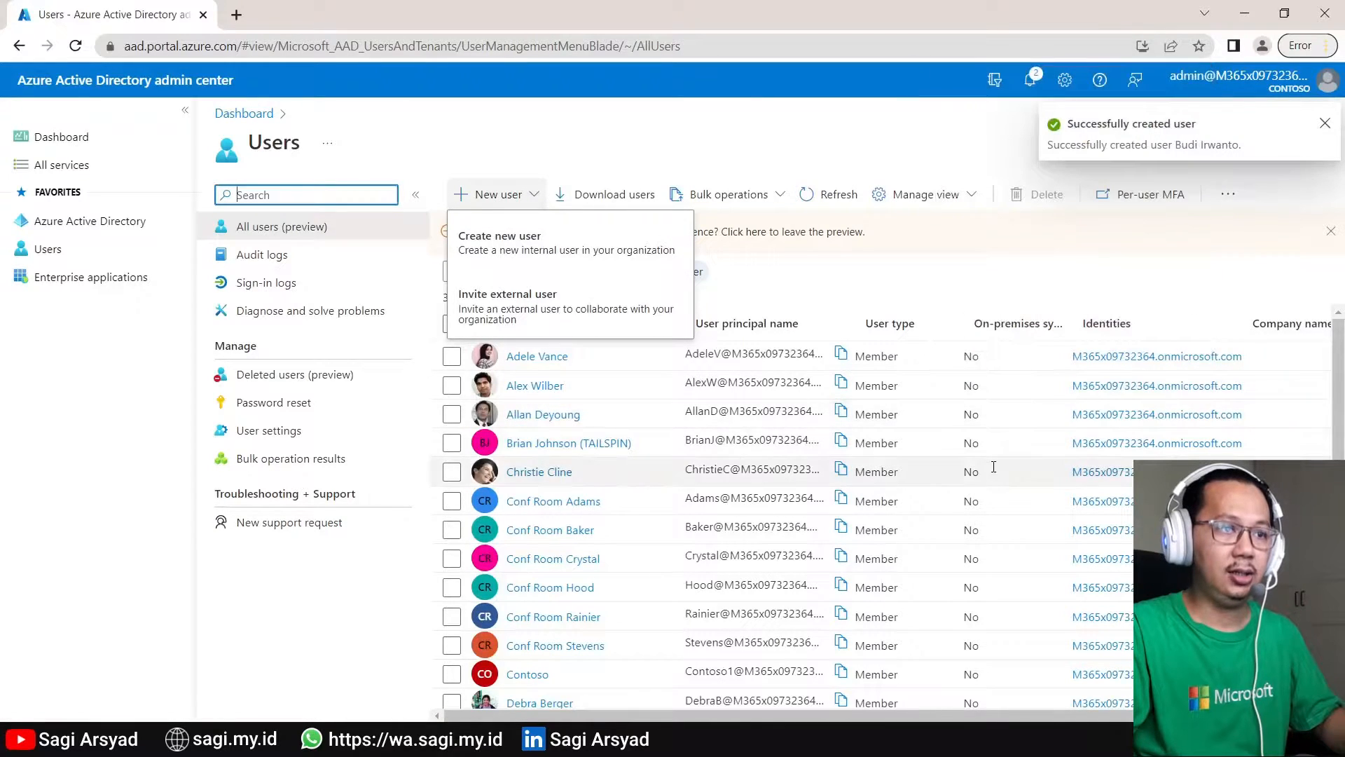
# - Search the Users list for the new account by its first name
pyautogui.click(790, 271)
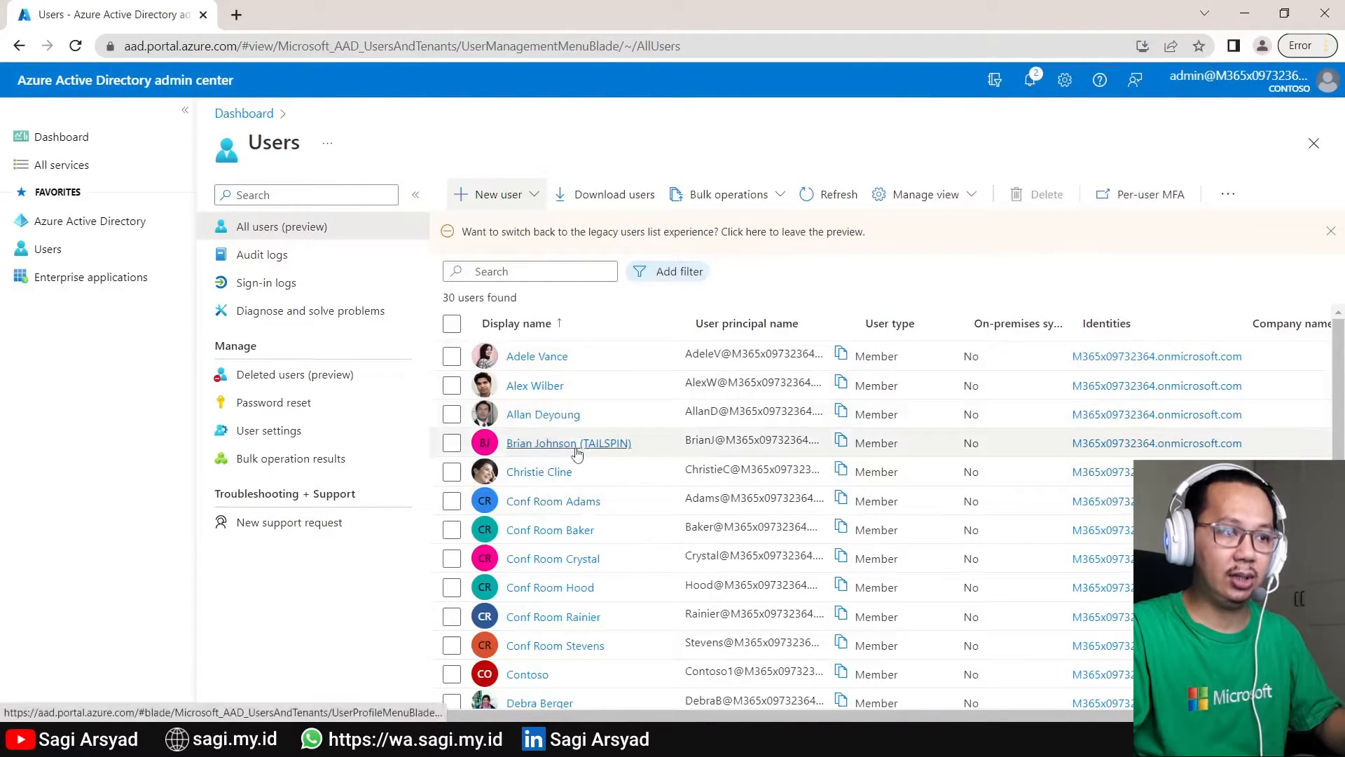
pyautogui.click(529, 277)
pyautogui.write('Budi')
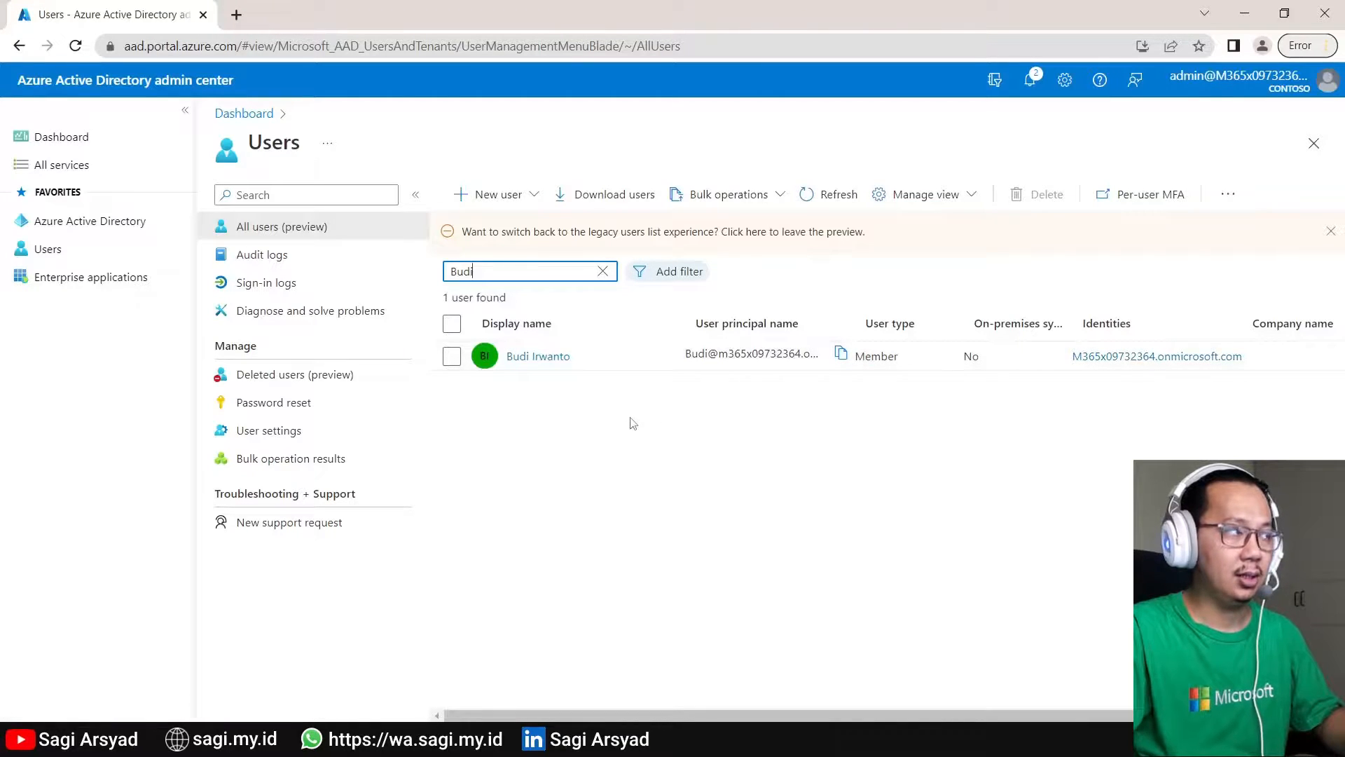
# - Restore the Azure AD window and maximize the Microsoft 365 admin center window
pyautogui.moveTo(770, 17); pyautogui.dragTo(1344, 140)
pyautogui.moveTo(410, 21); pyautogui.dragTo(251, 154)
pyautogui.click(466, 149)
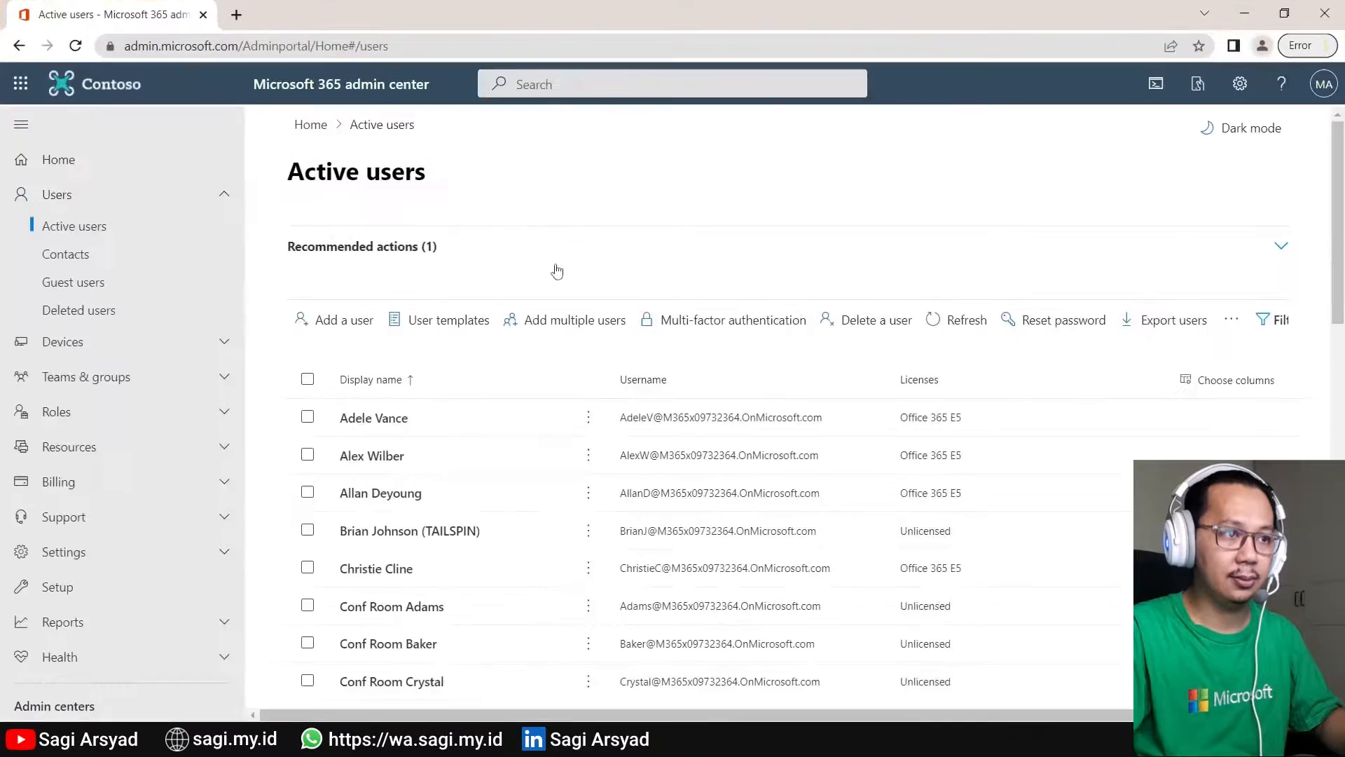
# - Refresh Active users so the new, unlicensed account appears in the list
pyautogui.click(938, 319)
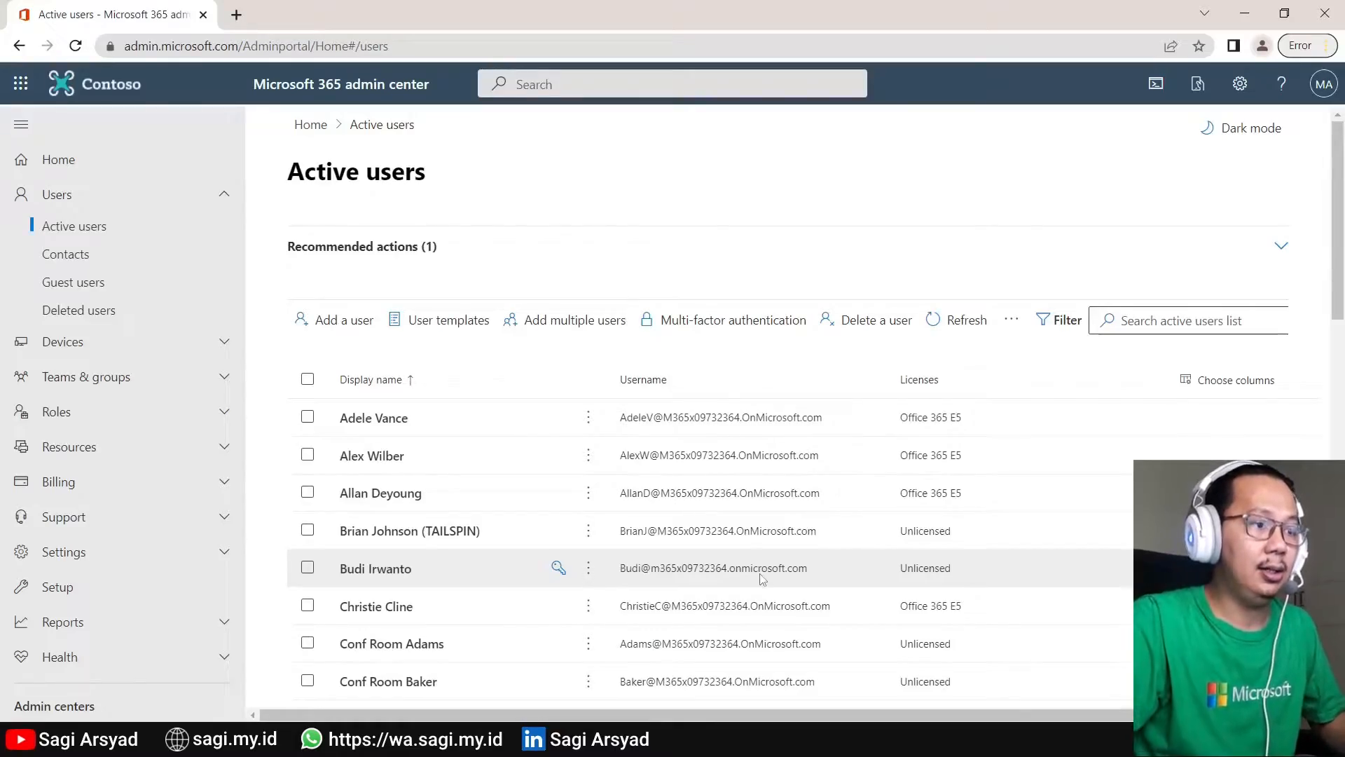
# - Bring the Azure AD window back to the front and make it fill the screen
pyautogui.click(587, 739)
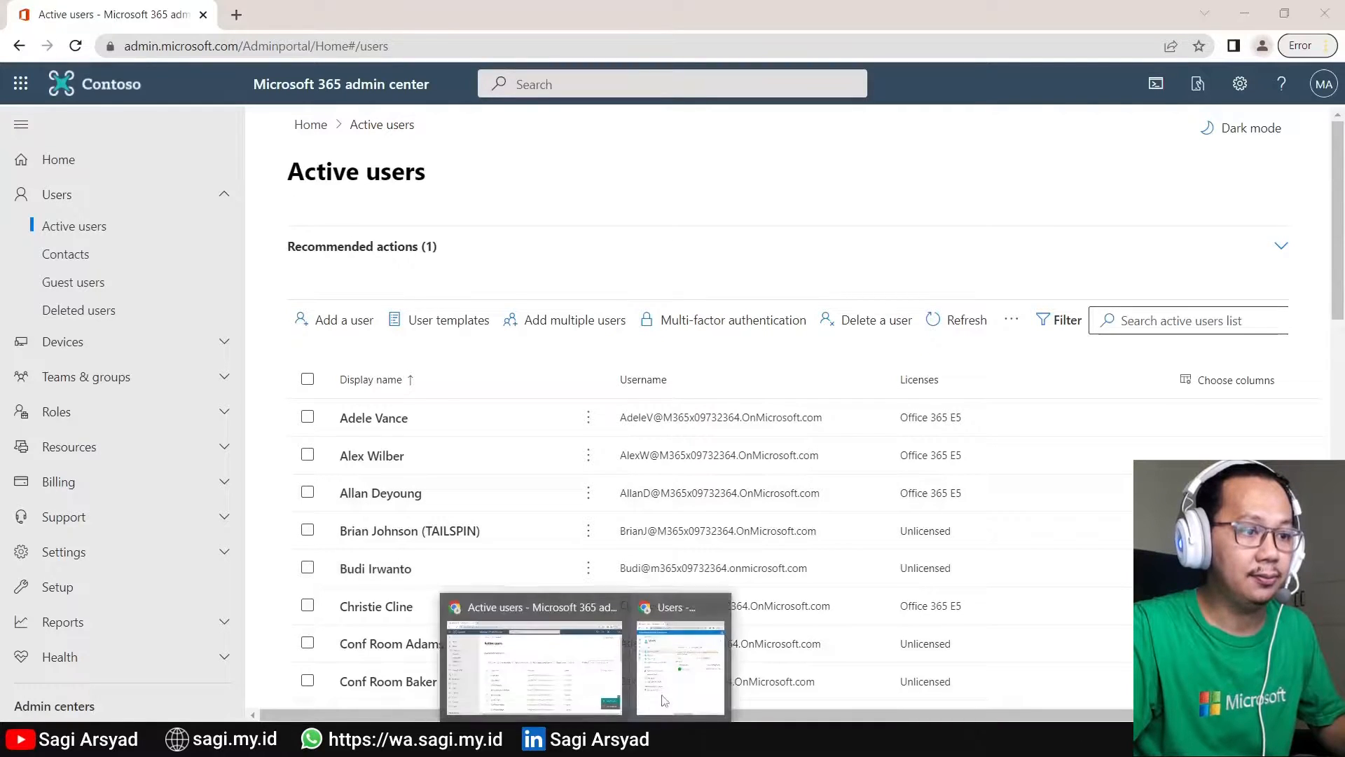
pyautogui.click(675, 686)
pyautogui.doubleClick(1019, 23)
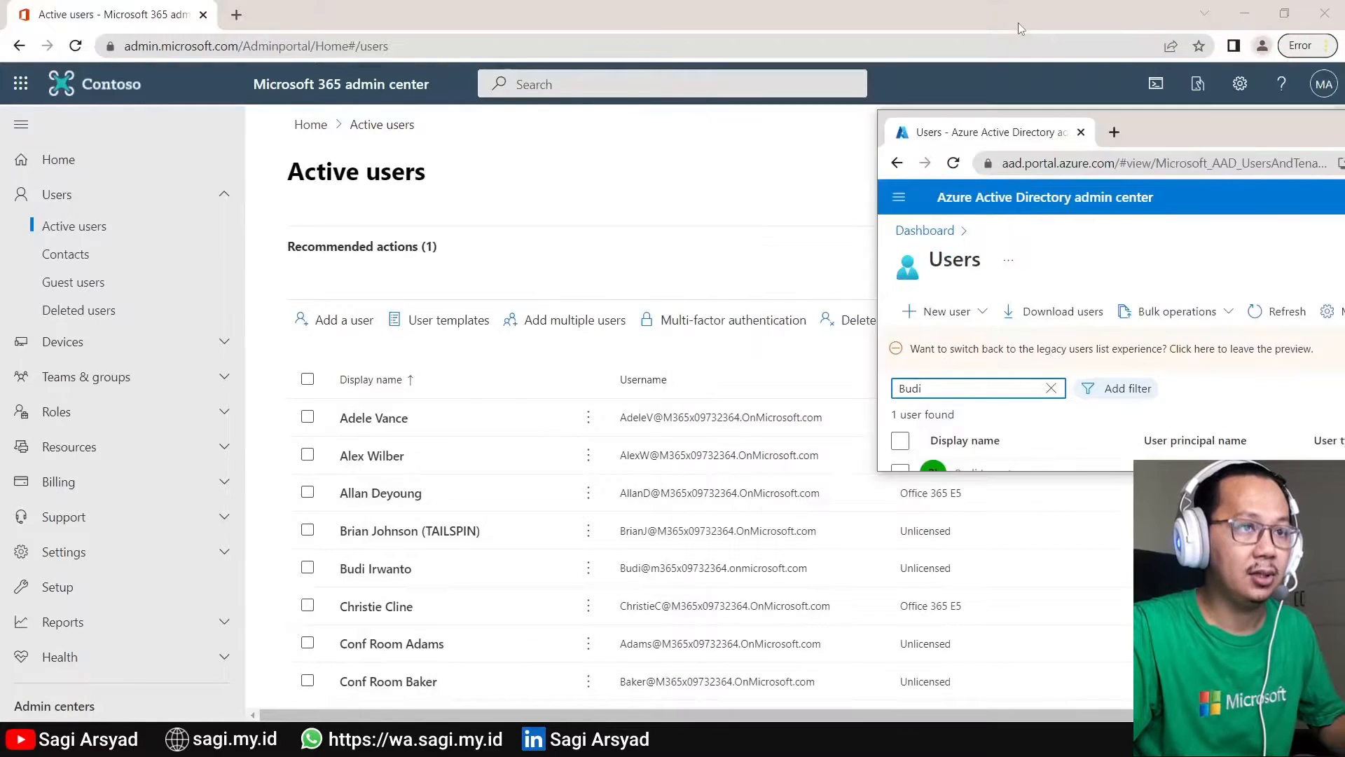
pyautogui.moveTo(1225, 134); pyautogui.dragTo(753, 2)
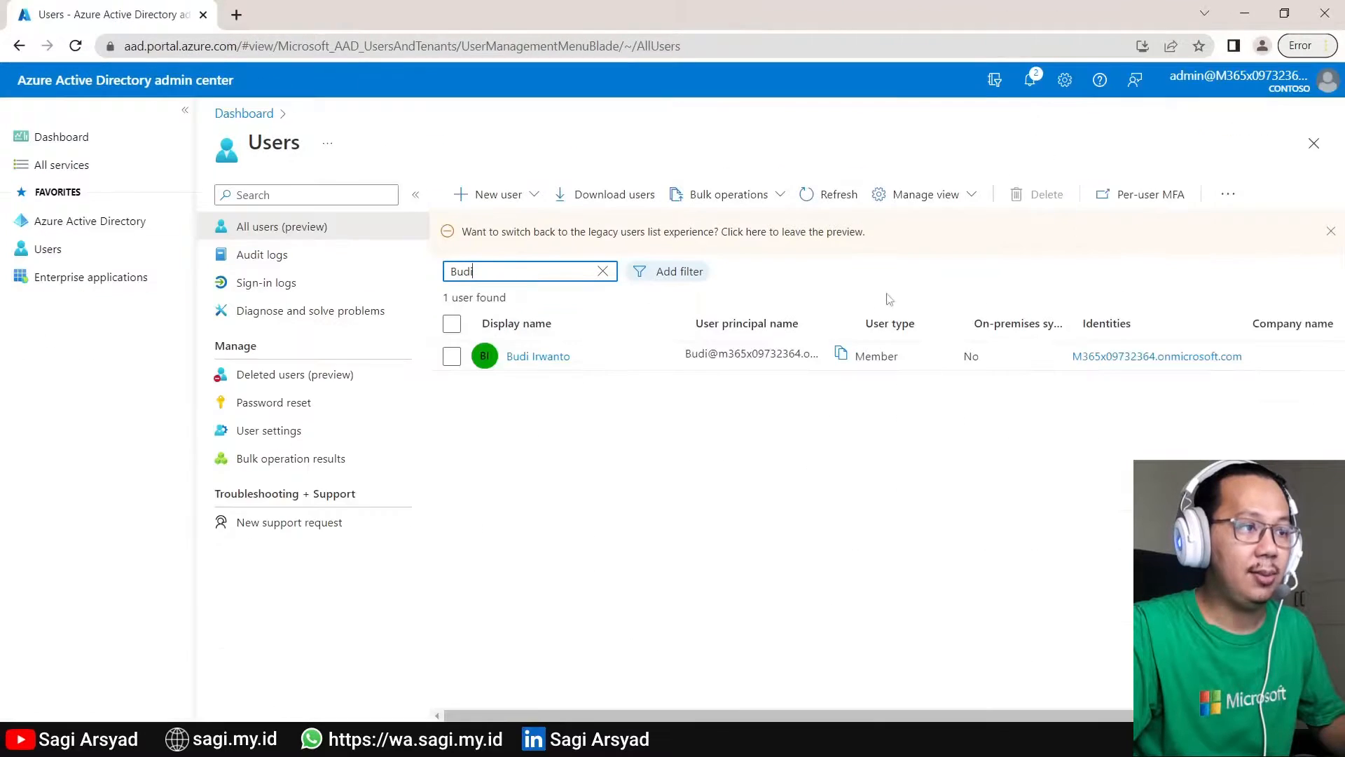
# - Go to Azure Active Directory's App registrations page
pyautogui.click(70, 221)
pyautogui.scroll(-1, 344, 462)
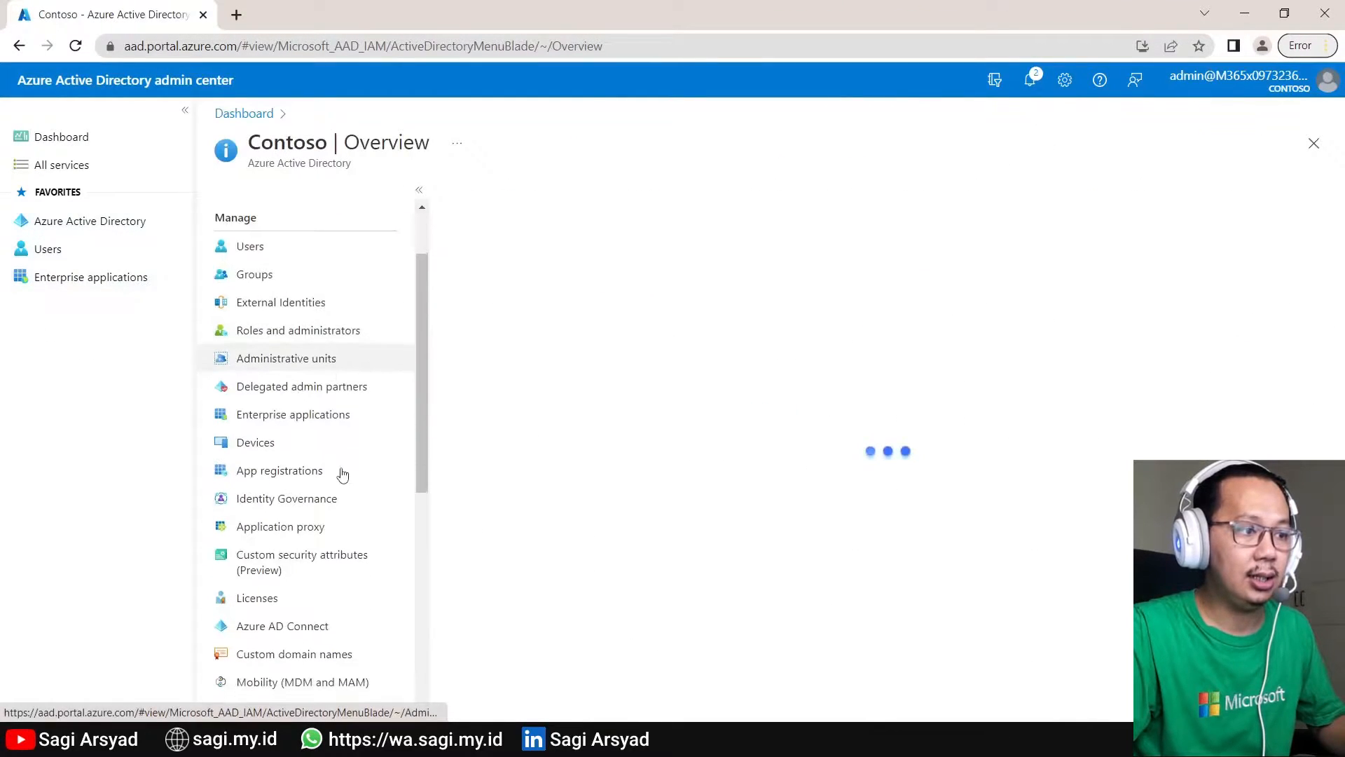
pyautogui.click(313, 470)
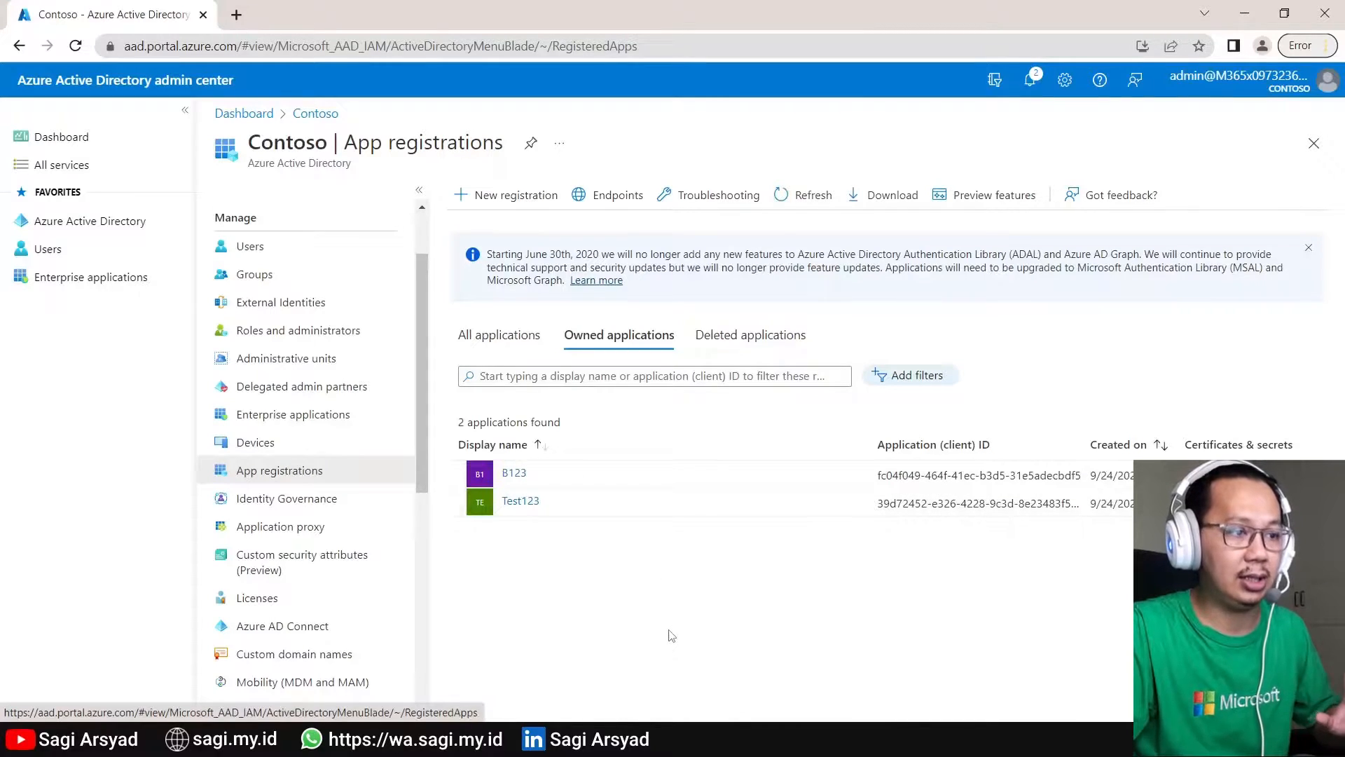
# - Register a new application named 'Sagi Web App' for this organizational directory only
pyautogui.click(501, 199)
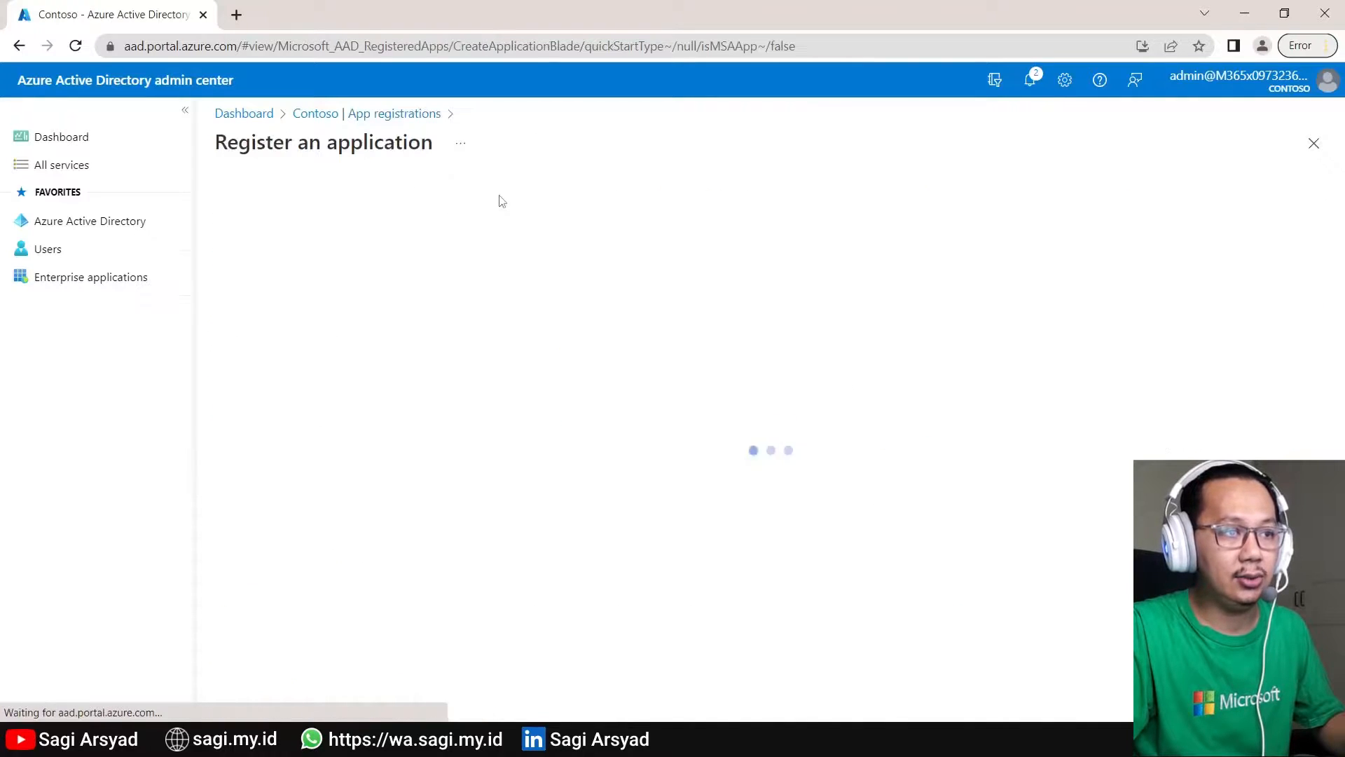
pyautogui.write('Sagi W')
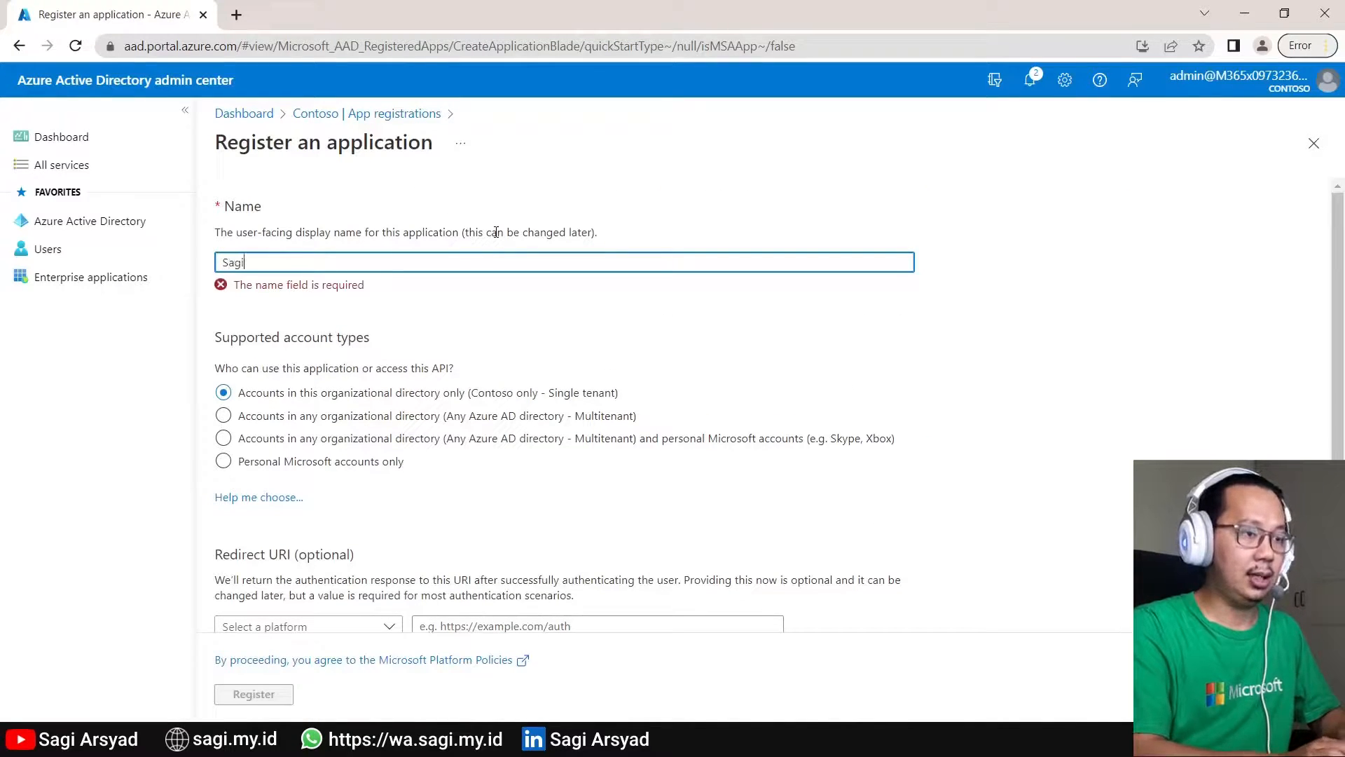
pyautogui.write('eb App')
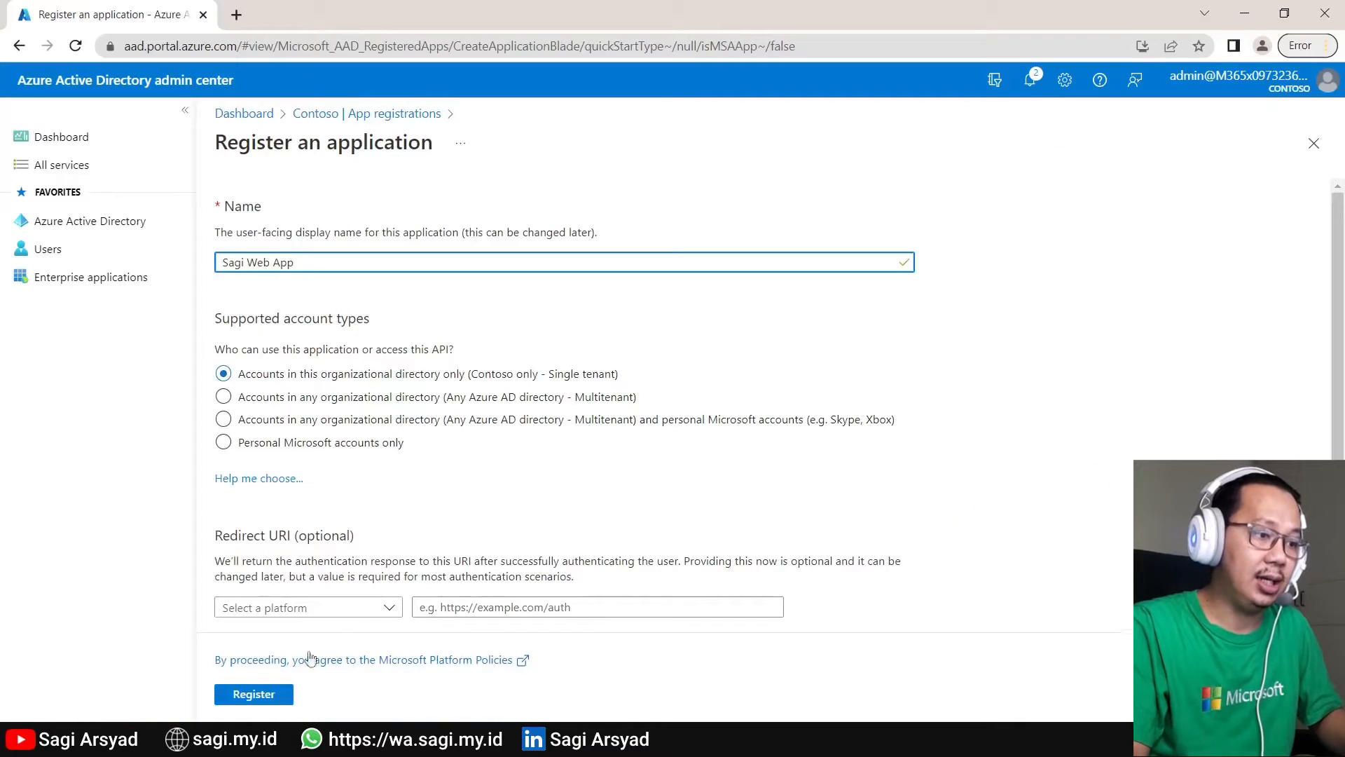
pyautogui.click(275, 699)
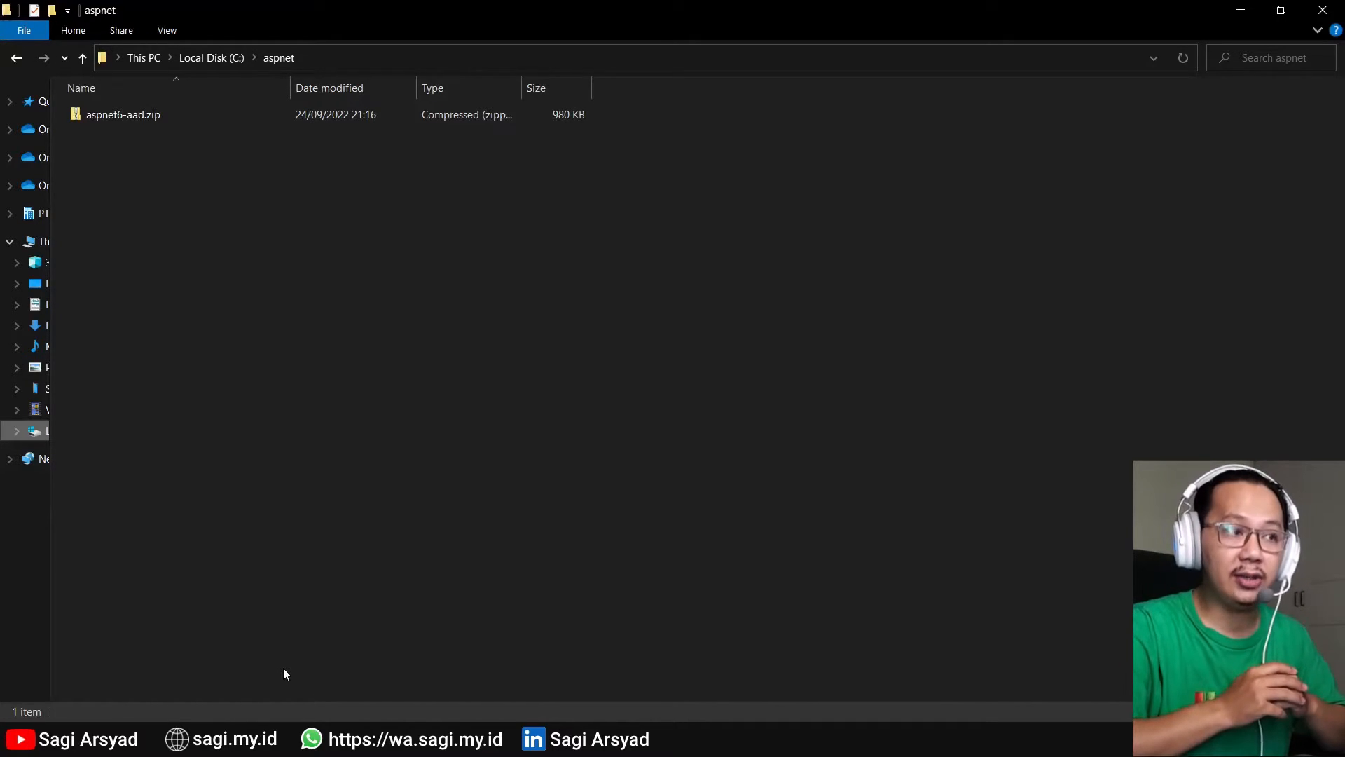
# - Extract aspnet6-aad.zip here with 7-Zip and open 1-1-MyOrg.sln in Visual Studio
pyautogui.rightClick(108, 120)
pyautogui.moveTo(194, 214)
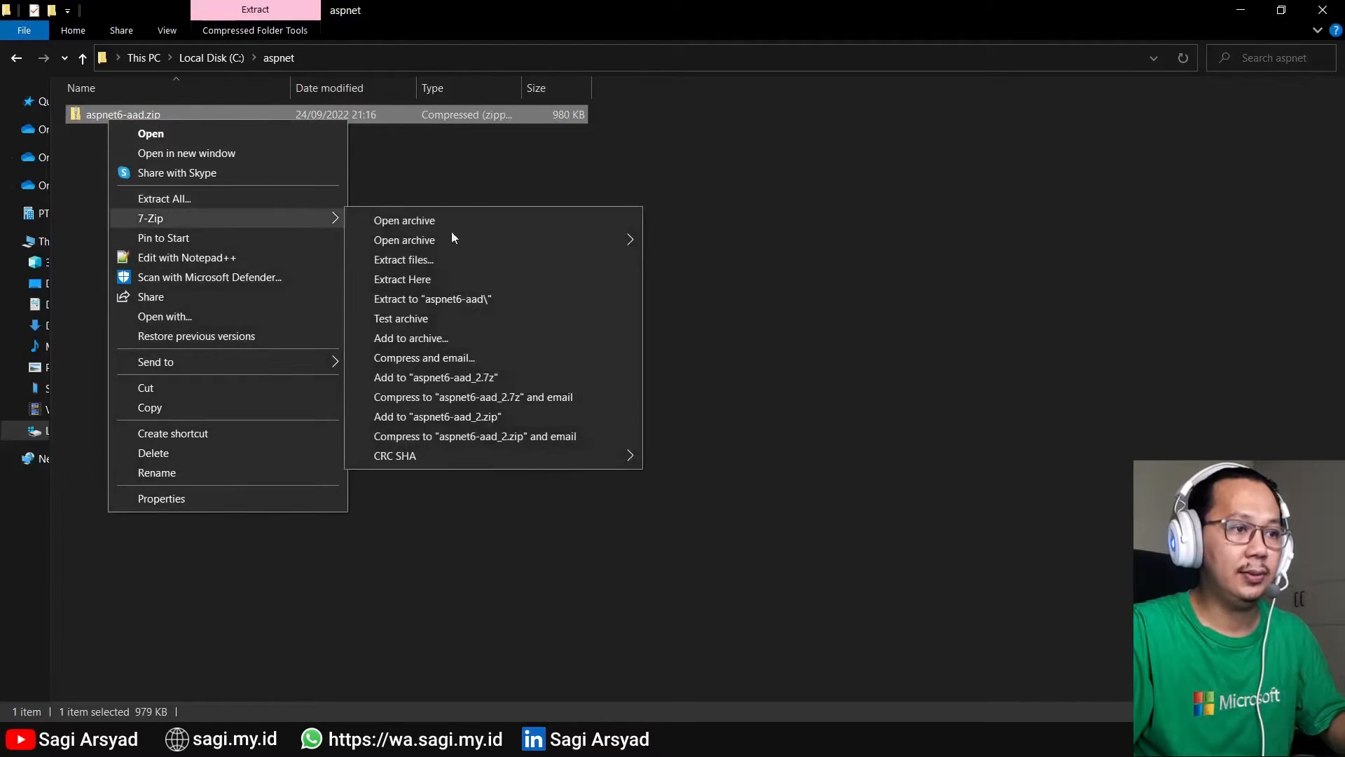
pyautogui.click(506, 280)
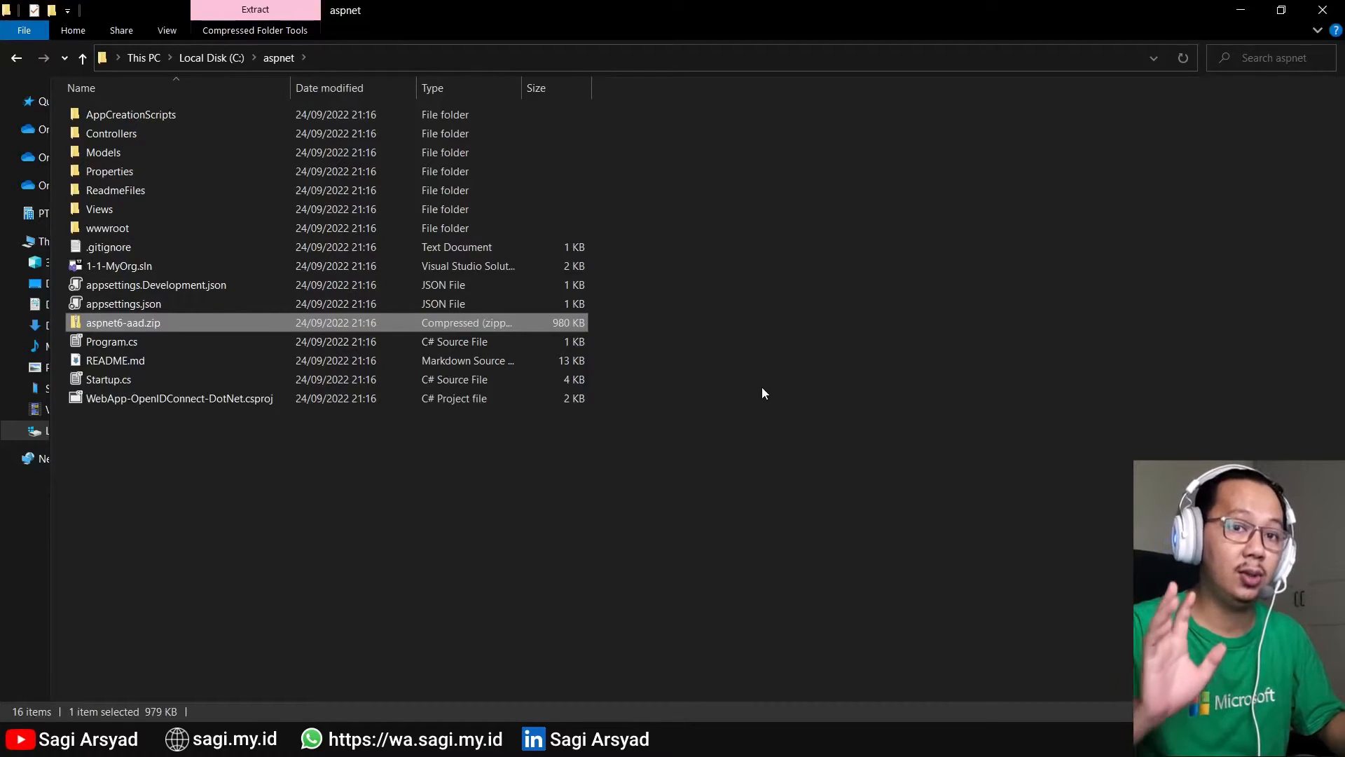
pyautogui.doubleClick(166, 265)
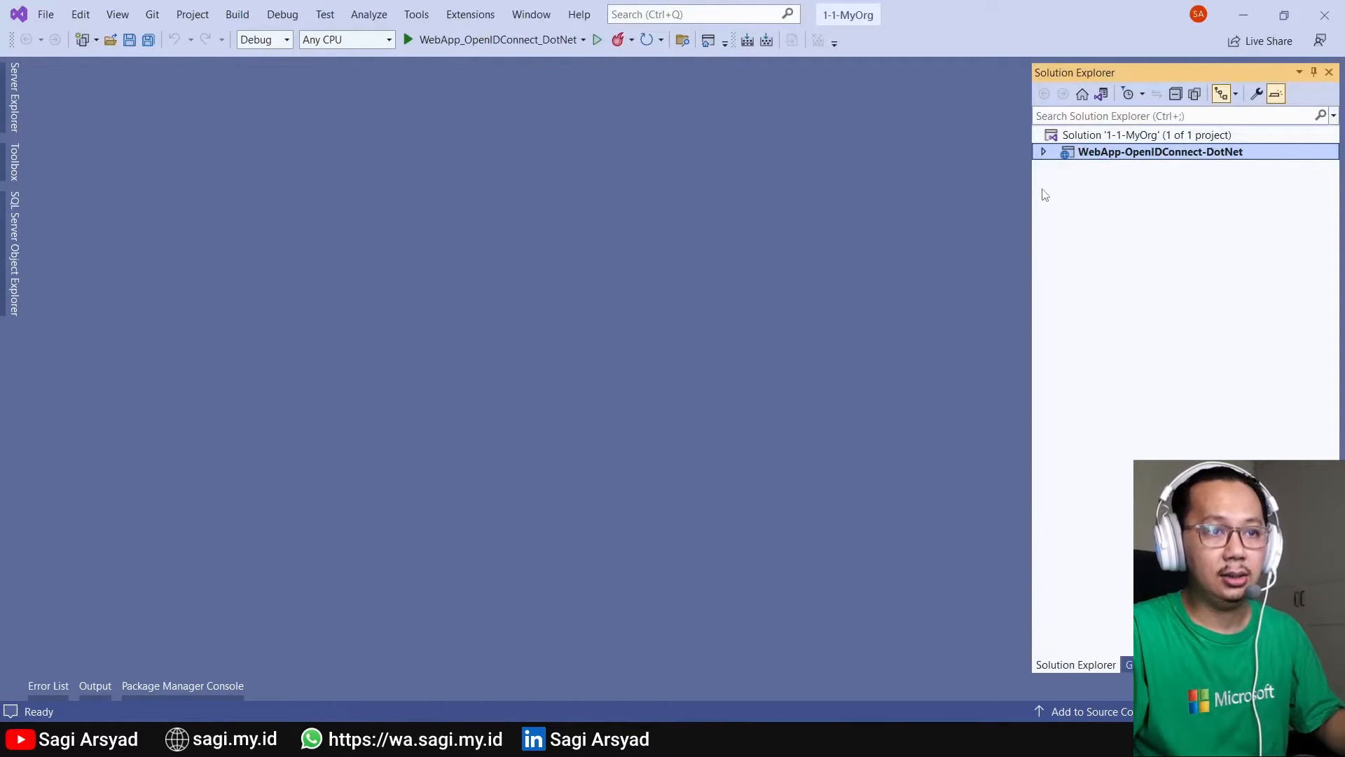
# - Open appsettings.json from the WebApp-OpenIDConnect-DotNet project, then return to the Microsoft 365 admin center
pyautogui.click(1045, 152)
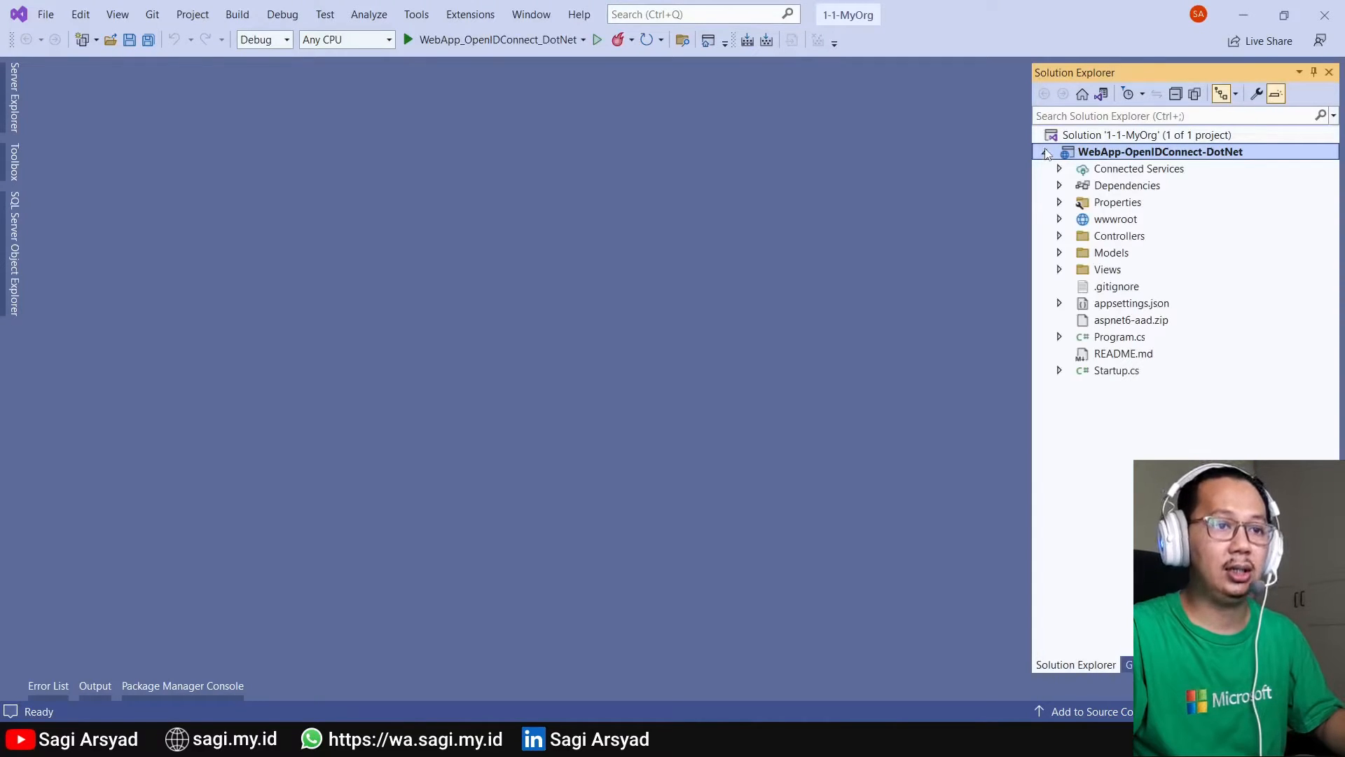
pyautogui.click(1119, 309)
pyautogui.doubleClick(1121, 306)
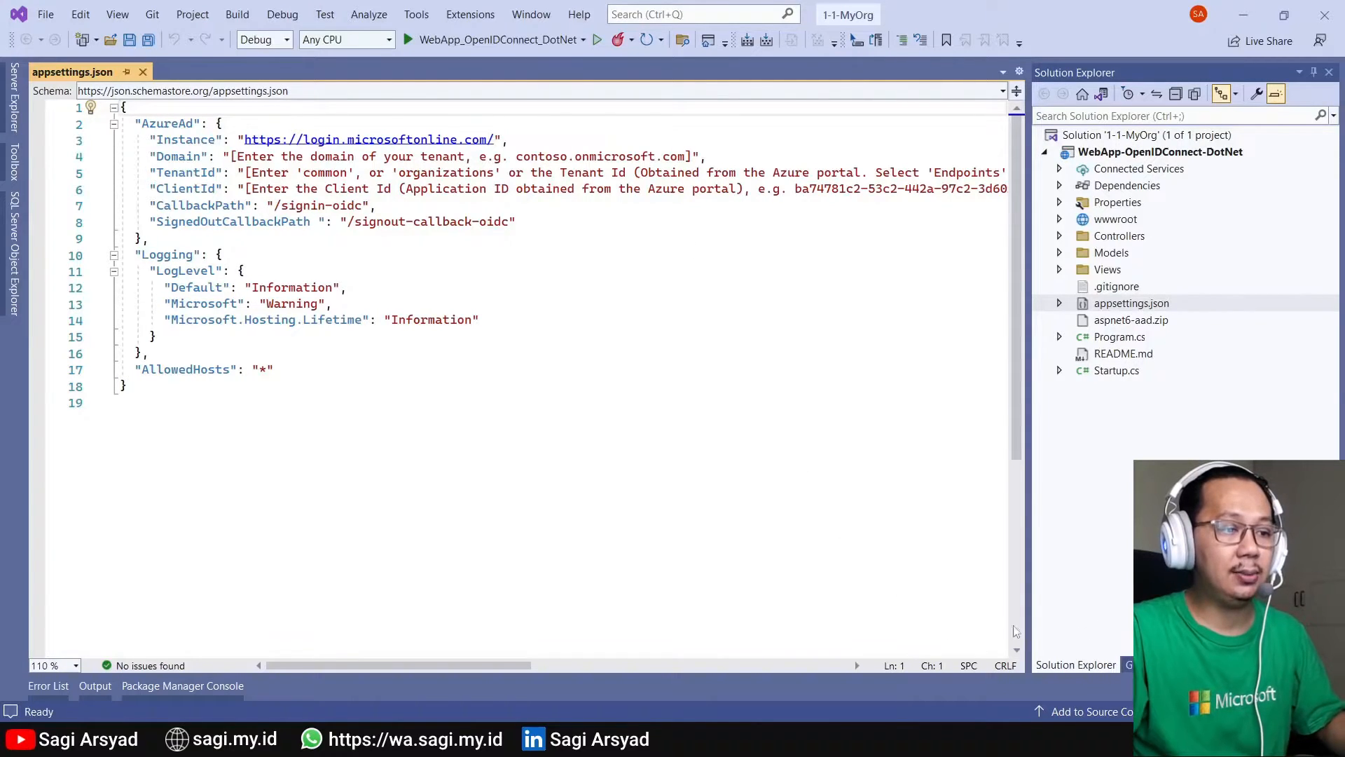
pyautogui.click(587, 739)
# - In Microsoft 365 admin center, open the default onmicrosoft.com domain under Settings > Domains
pyautogui.click(498, 651)
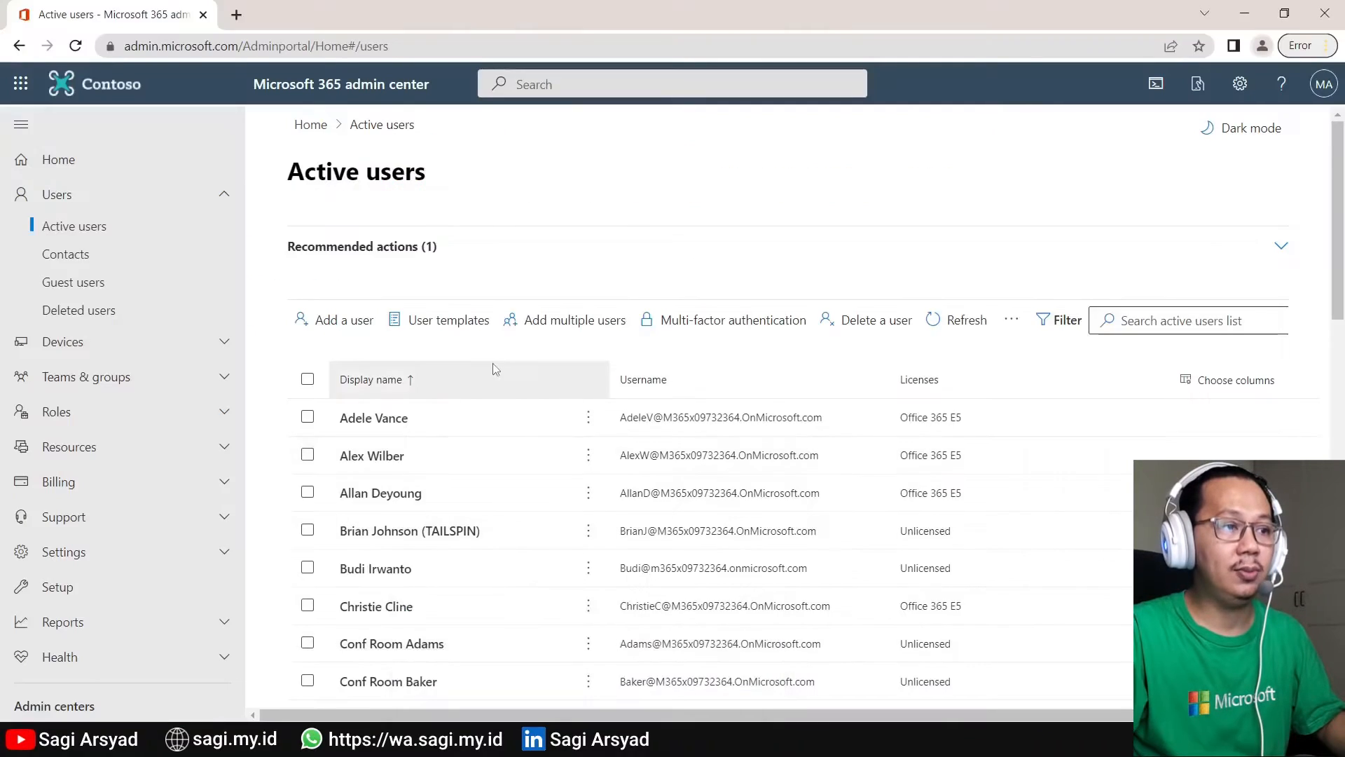
pyautogui.scroll(-3, 201, 309)
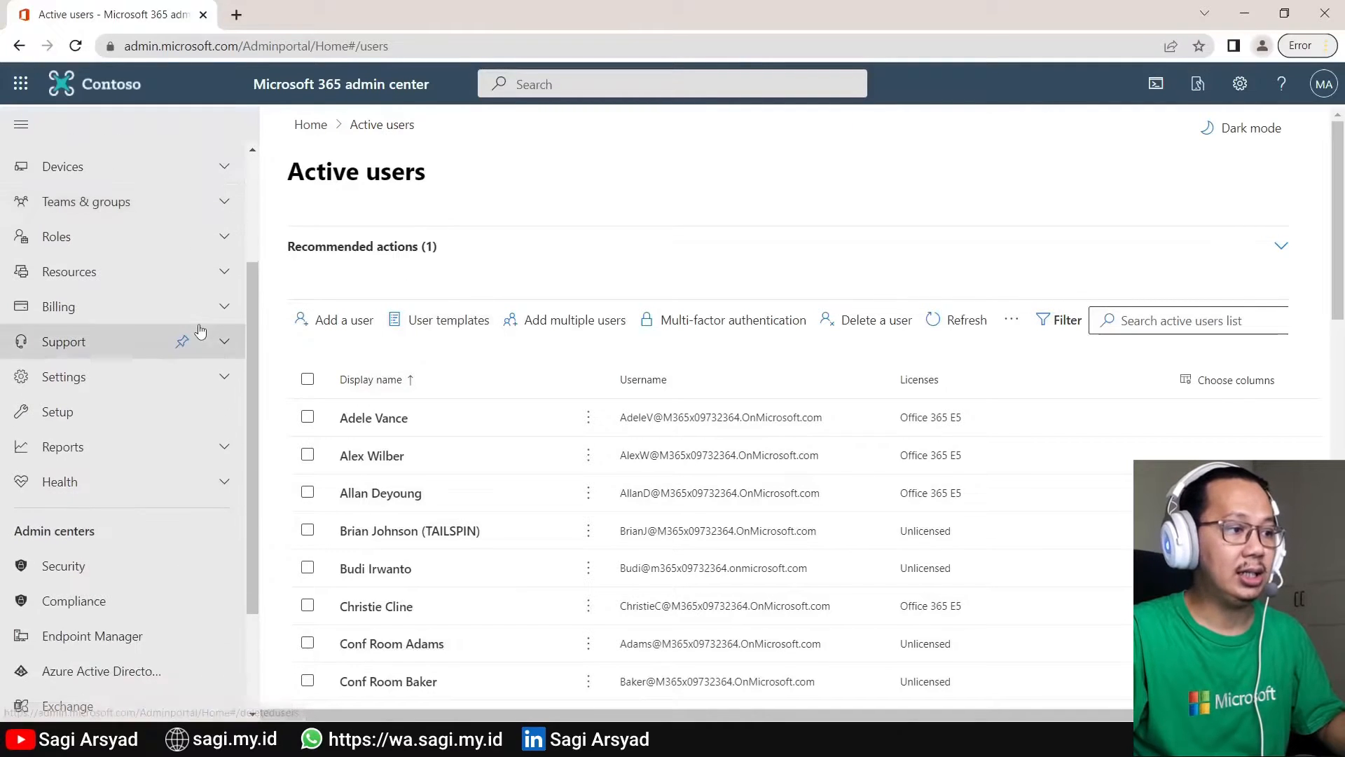
pyautogui.click(102, 379)
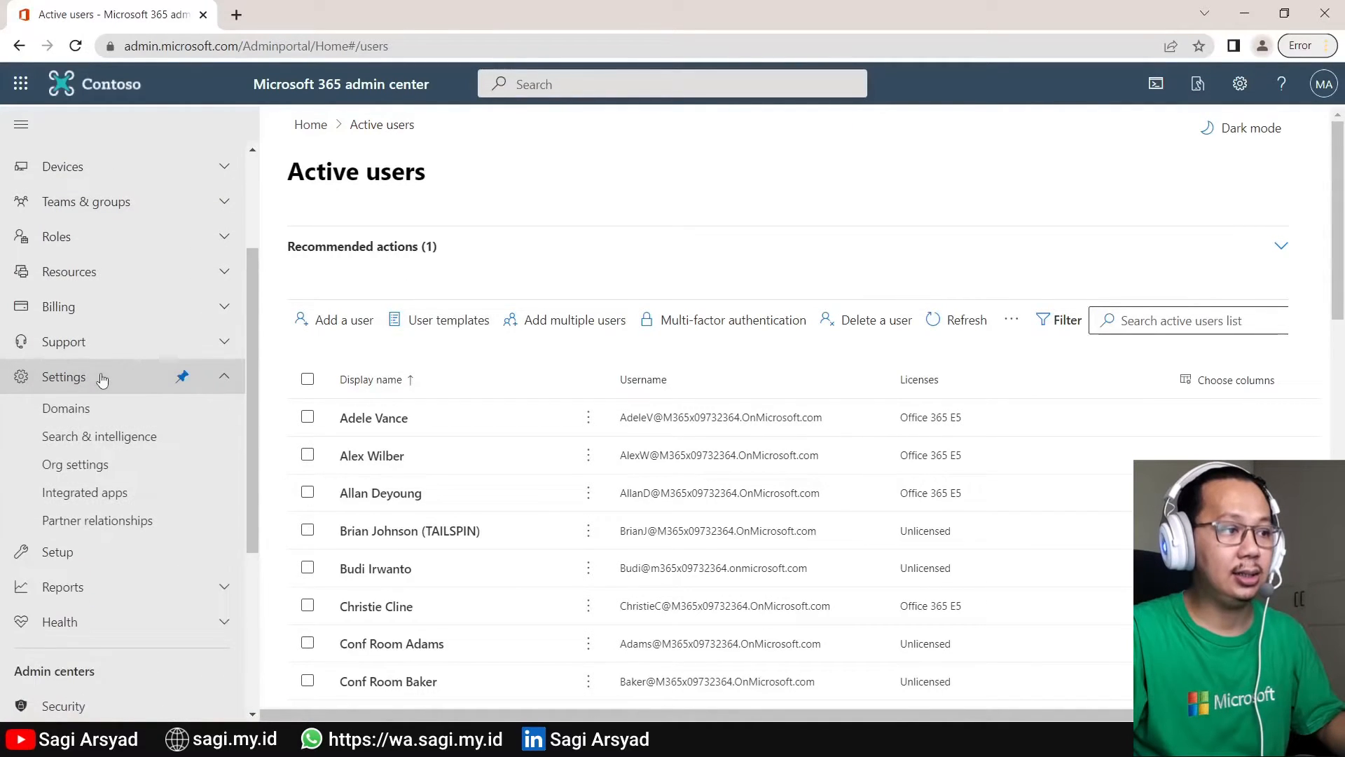
pyautogui.click(91, 408)
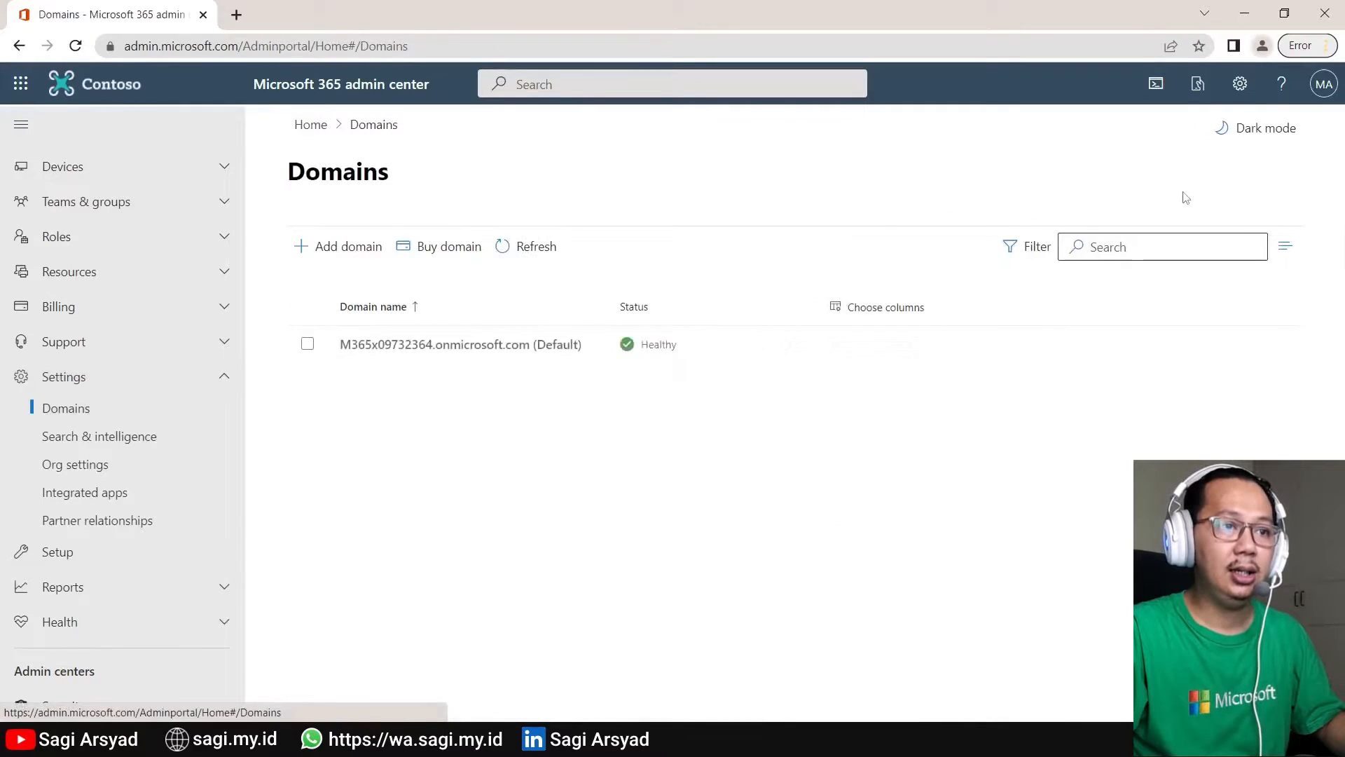
pyautogui.click(494, 344)
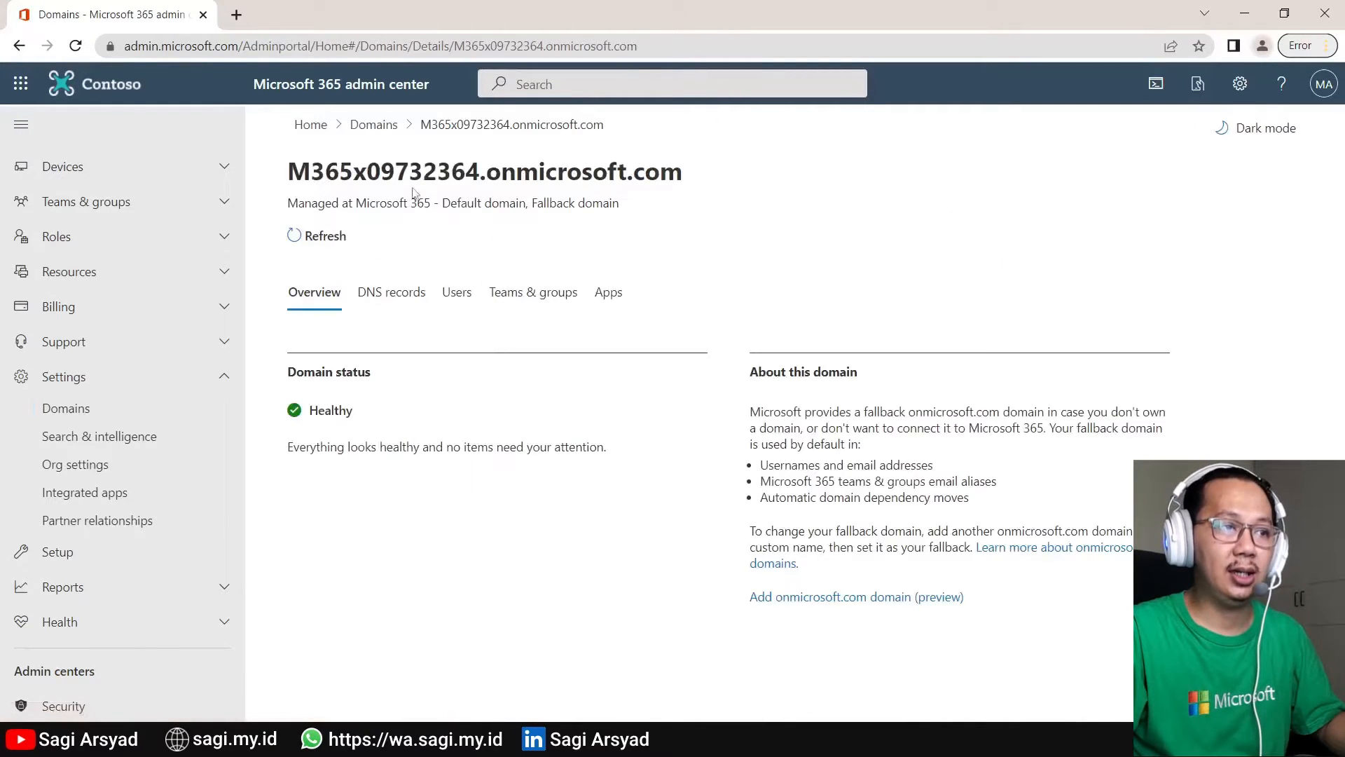
# - Copy the default domain name and return to the Domain value in appsettings.json
pyautogui.moveTo(289, 172); pyautogui.dragTo(689, 175)
pyautogui.rightClick(649, 176)
pyautogui.click(697, 201)
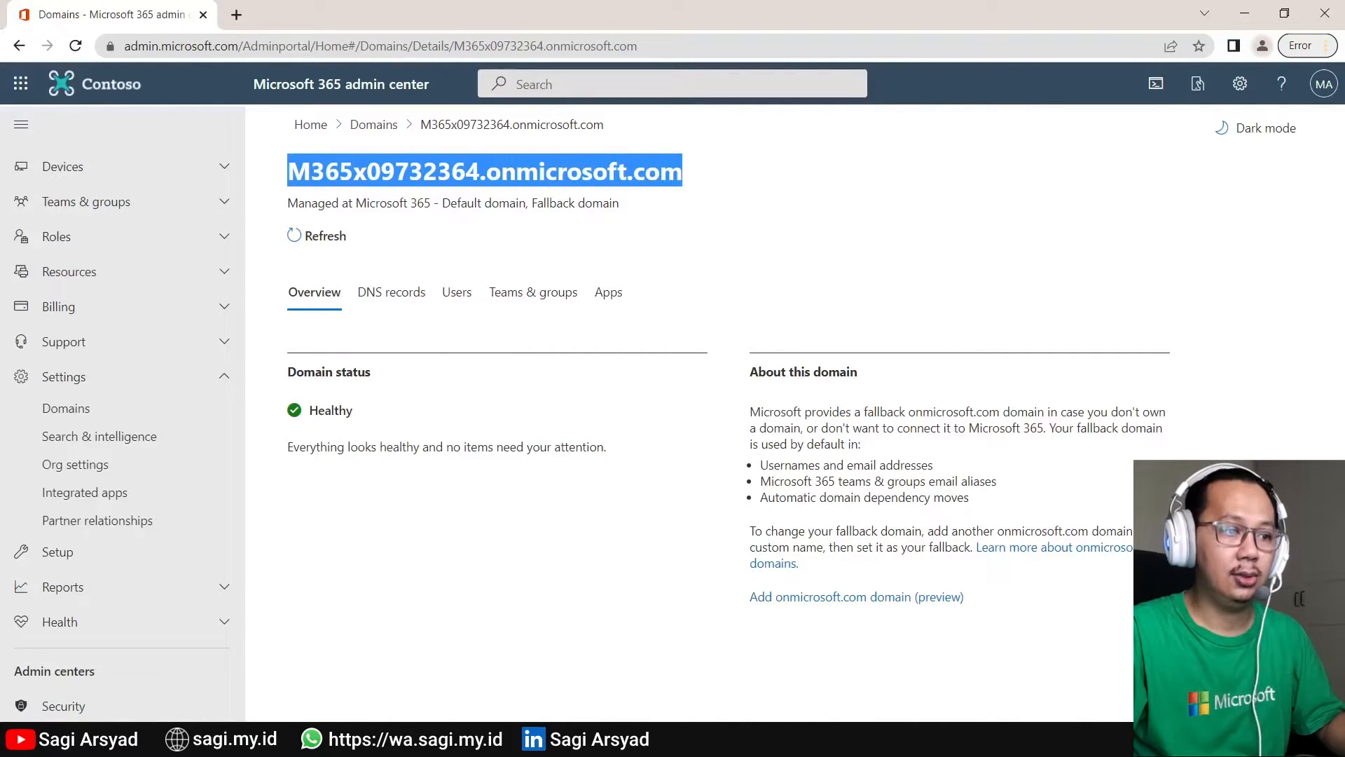
pyautogui.click(443, 740)
pyautogui.click(230, 155)
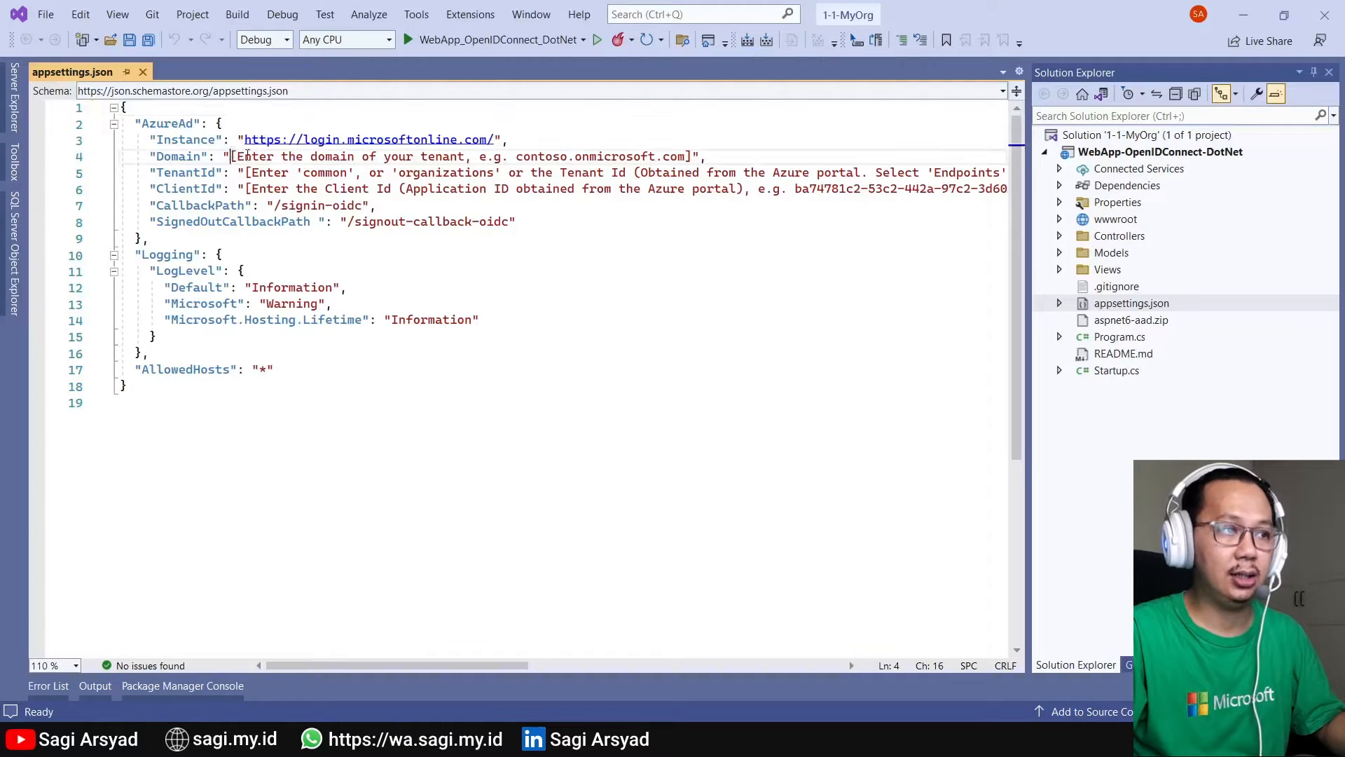
# - Paste the domain into Domain, then copy Sagi Web App's Directory (tenant) ID into TenantId
pyautogui.keyDown('shift'); pyautogui.click(695, 157); pyautogui.keyUp('shift')
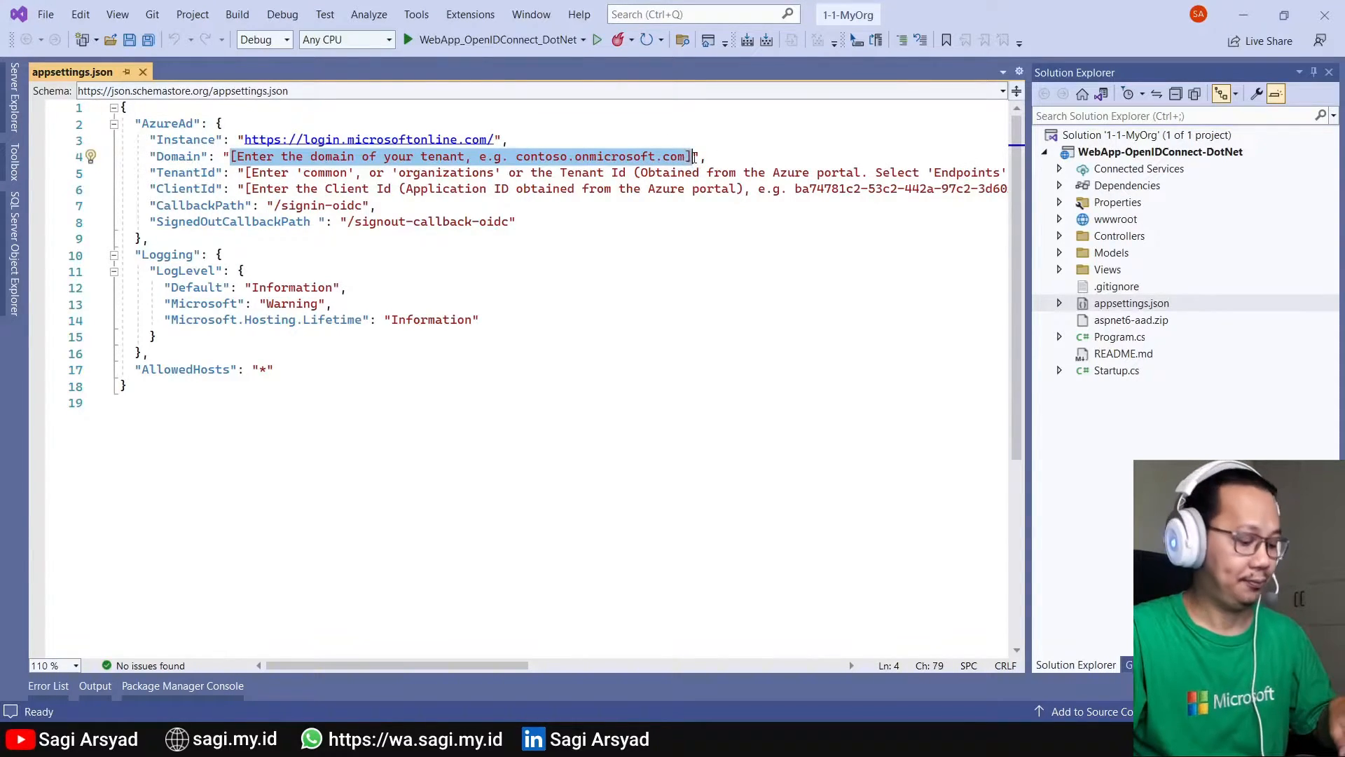
pyautogui.hotkey('ctrl', 'v')
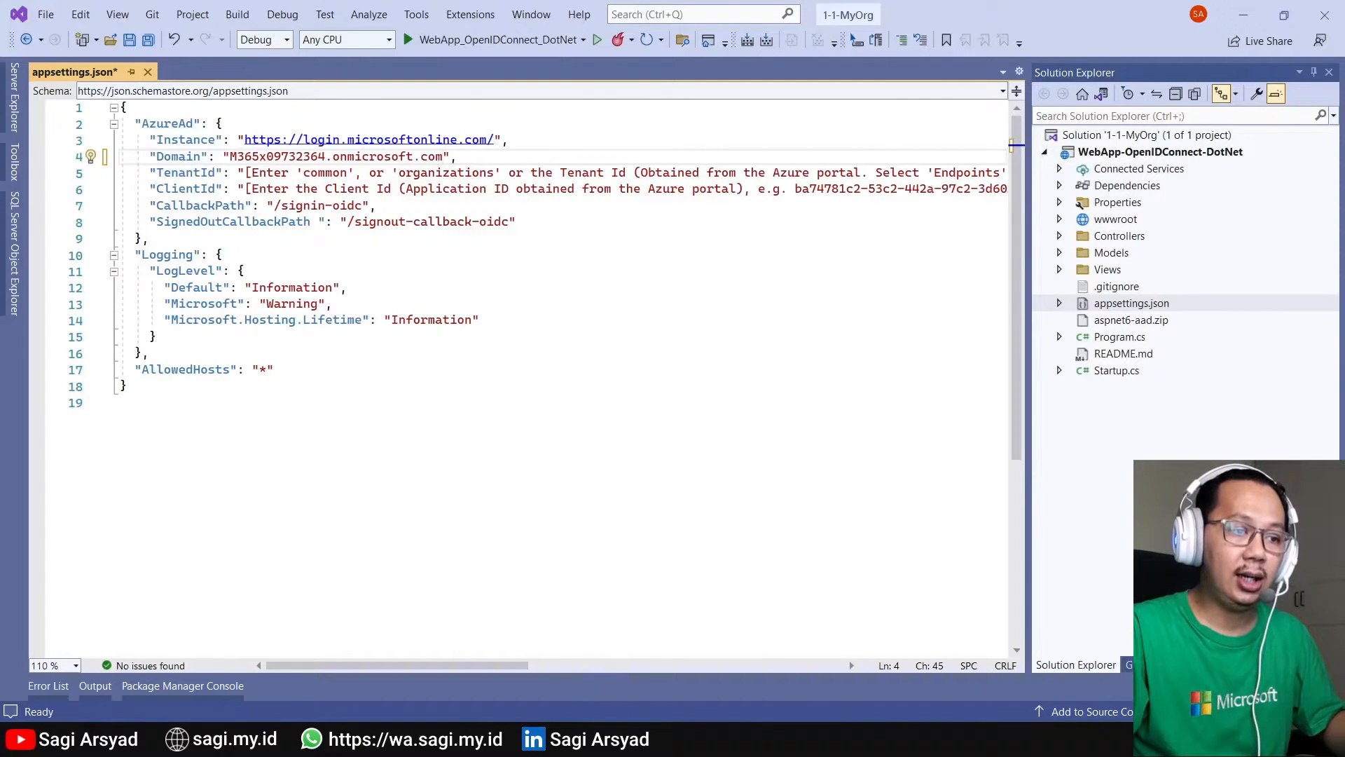
pyautogui.click(587, 740)
pyautogui.click(681, 689)
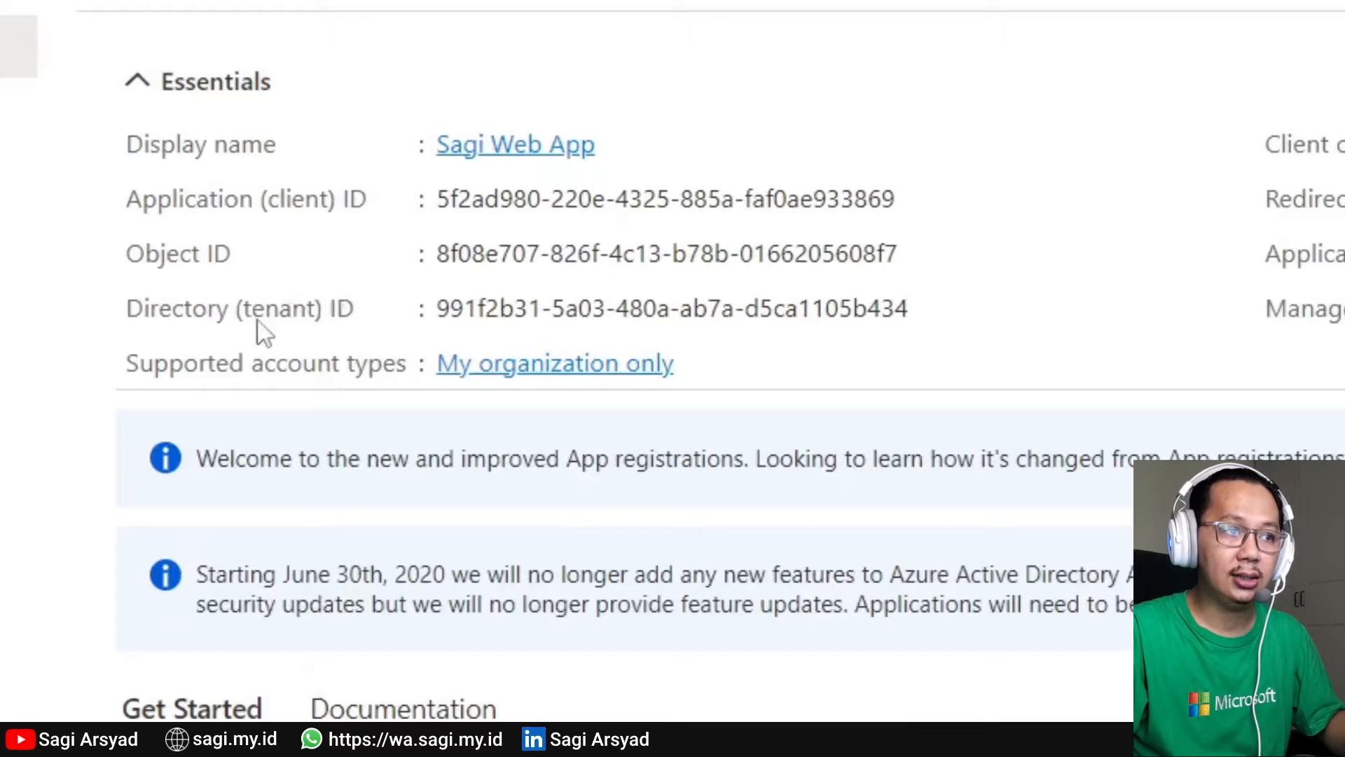
pyautogui.tripleClick(373, 346)
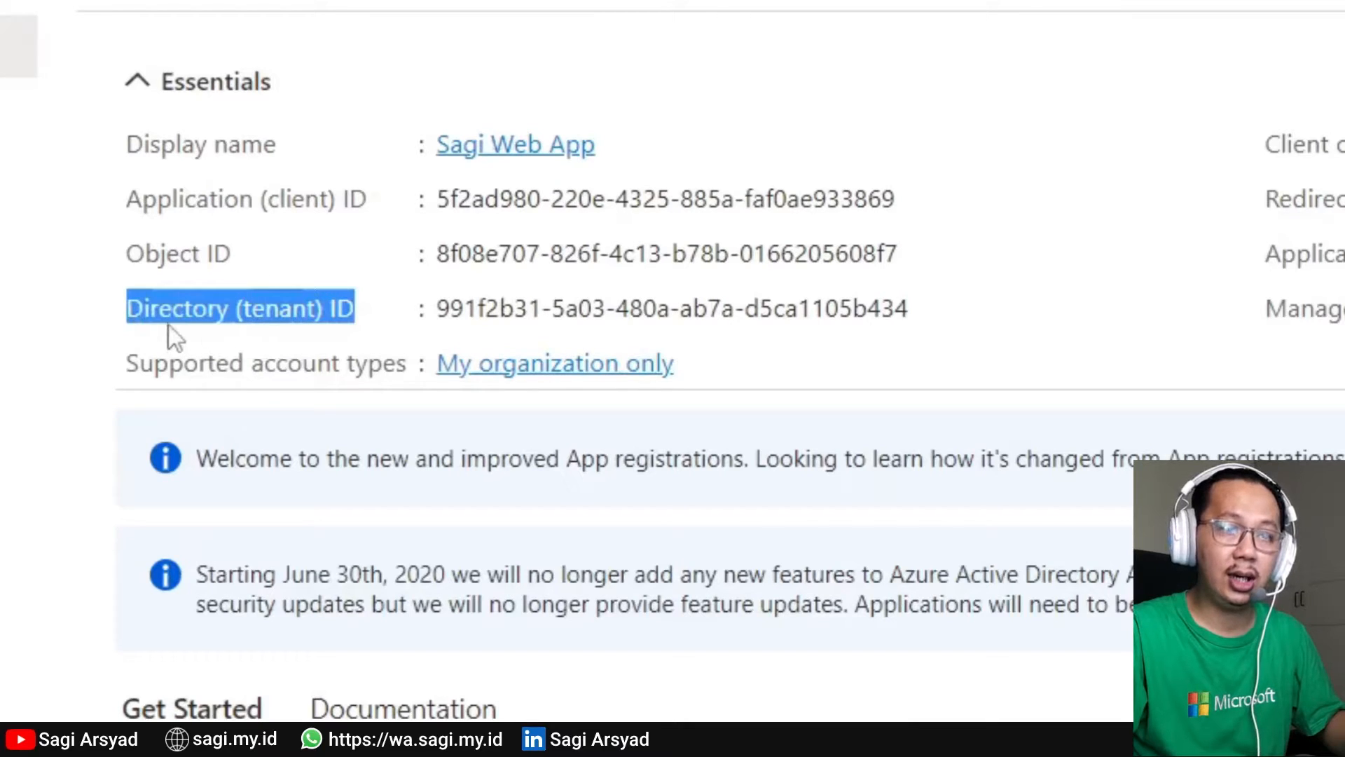
pyautogui.click(129, 325)
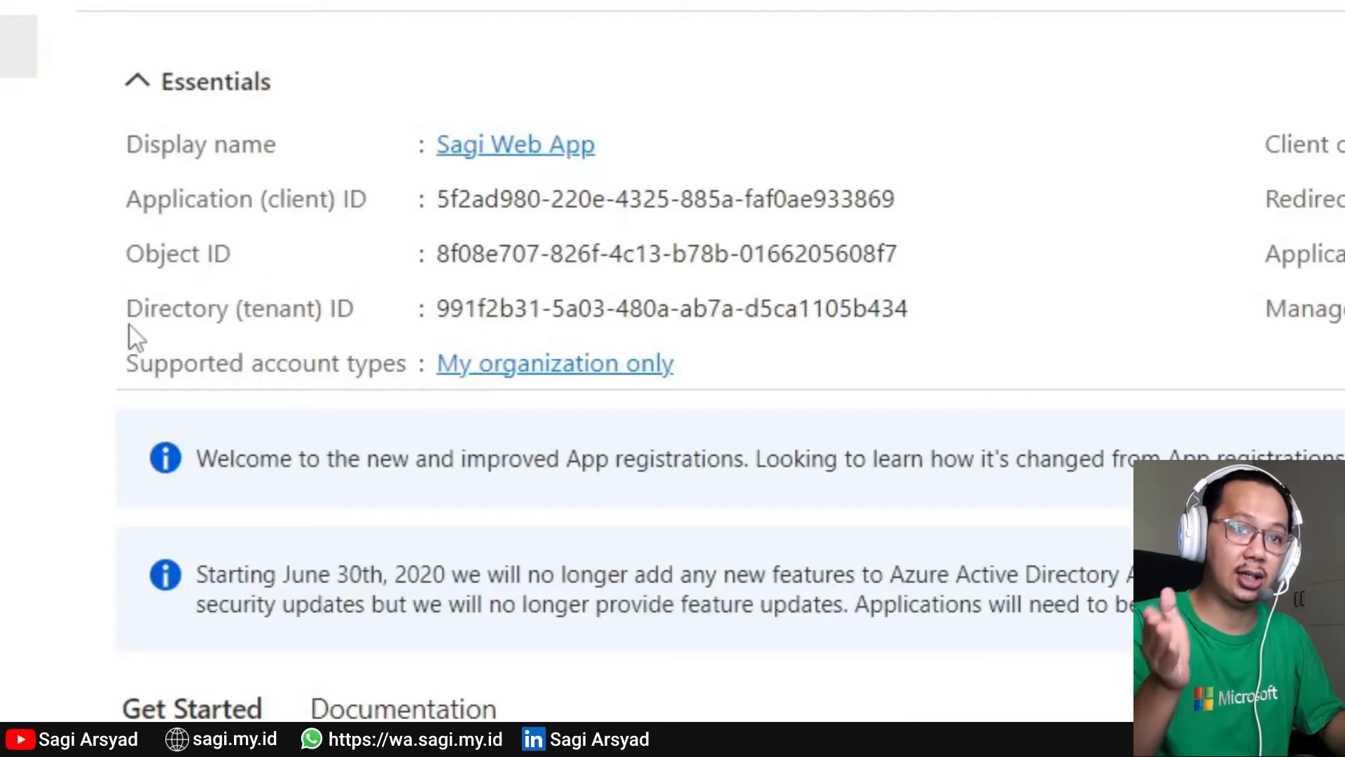
pyautogui.moveTo(884, 189)
pyautogui.click(927, 306)
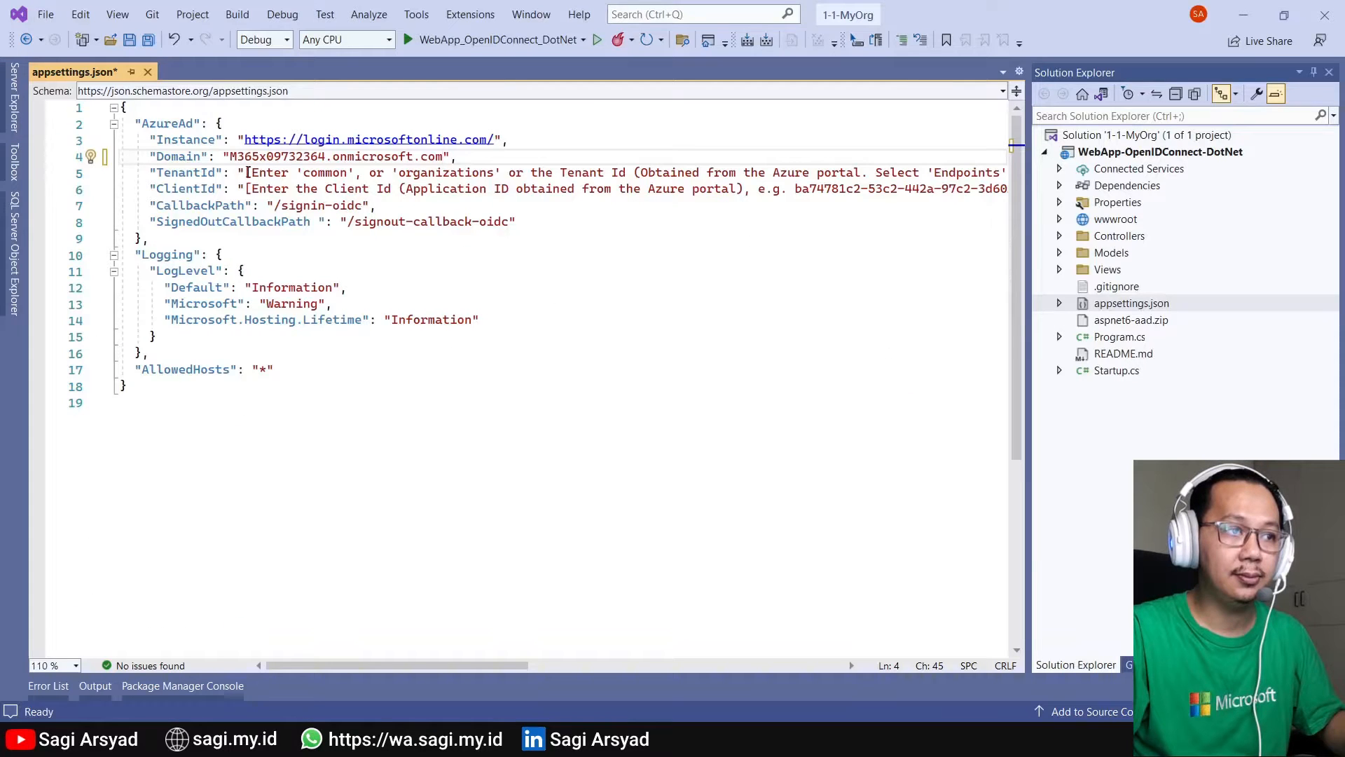
pyautogui.click(247, 172)
pyautogui.moveTo(502, 666); pyautogui.dragTo(820, 666)
pyautogui.keyDown('shift'); pyautogui.click(795, 172); pyautogui.keyUp('shift')
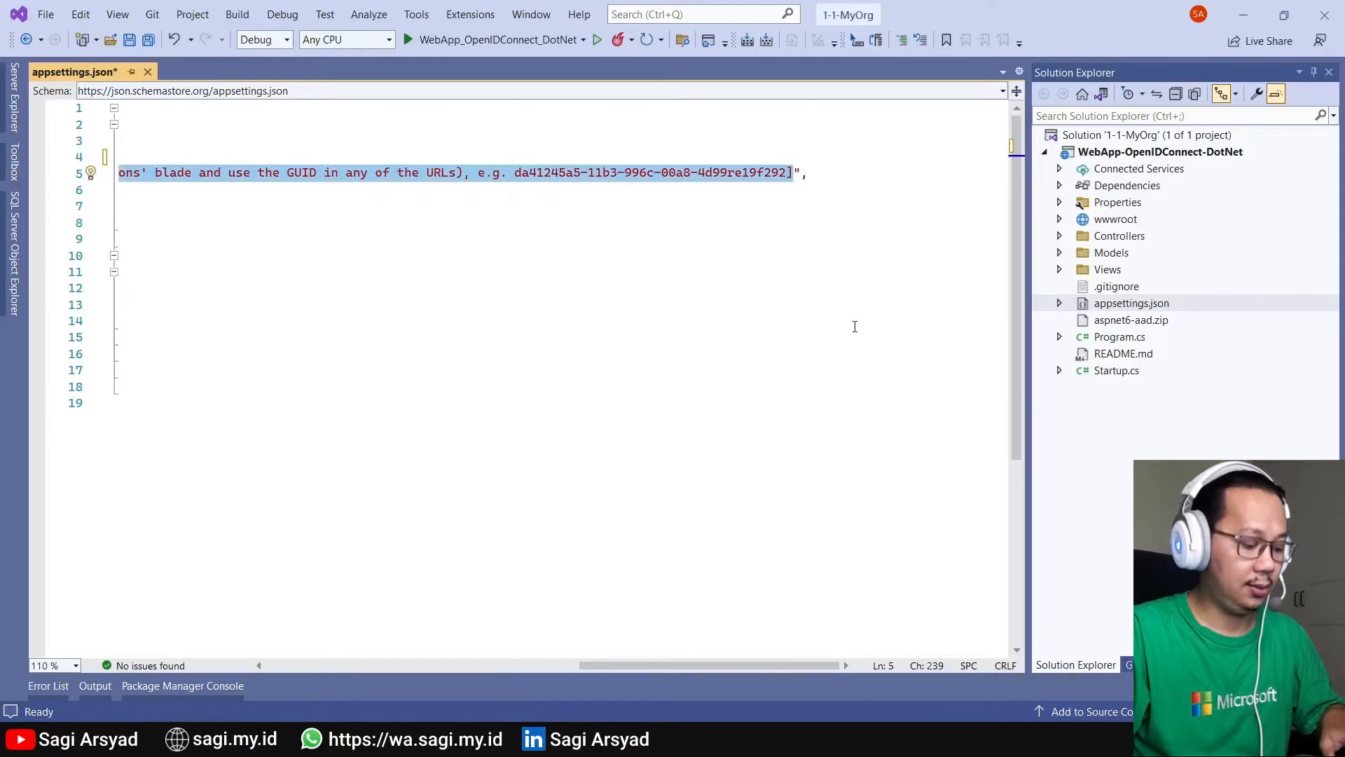
pyautogui.hotkey('ctrl', 'v')
# - Paste Sagi Web App's Application (client) ID into ClientId and save appsettings.json
pyautogui.hscroll(-5, 313, 628)
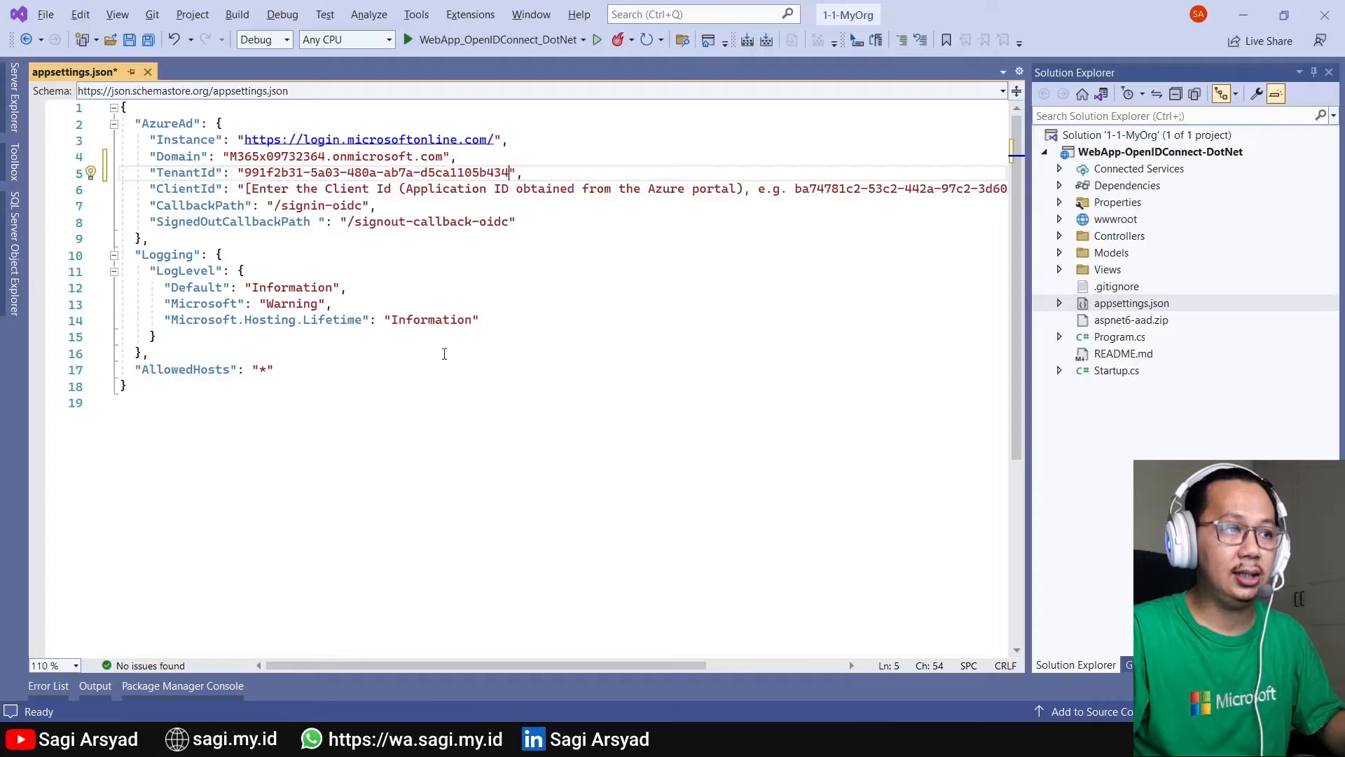
pyautogui.hotkey('alt', 'Tab')
pyautogui.tripleClick(271, 213)
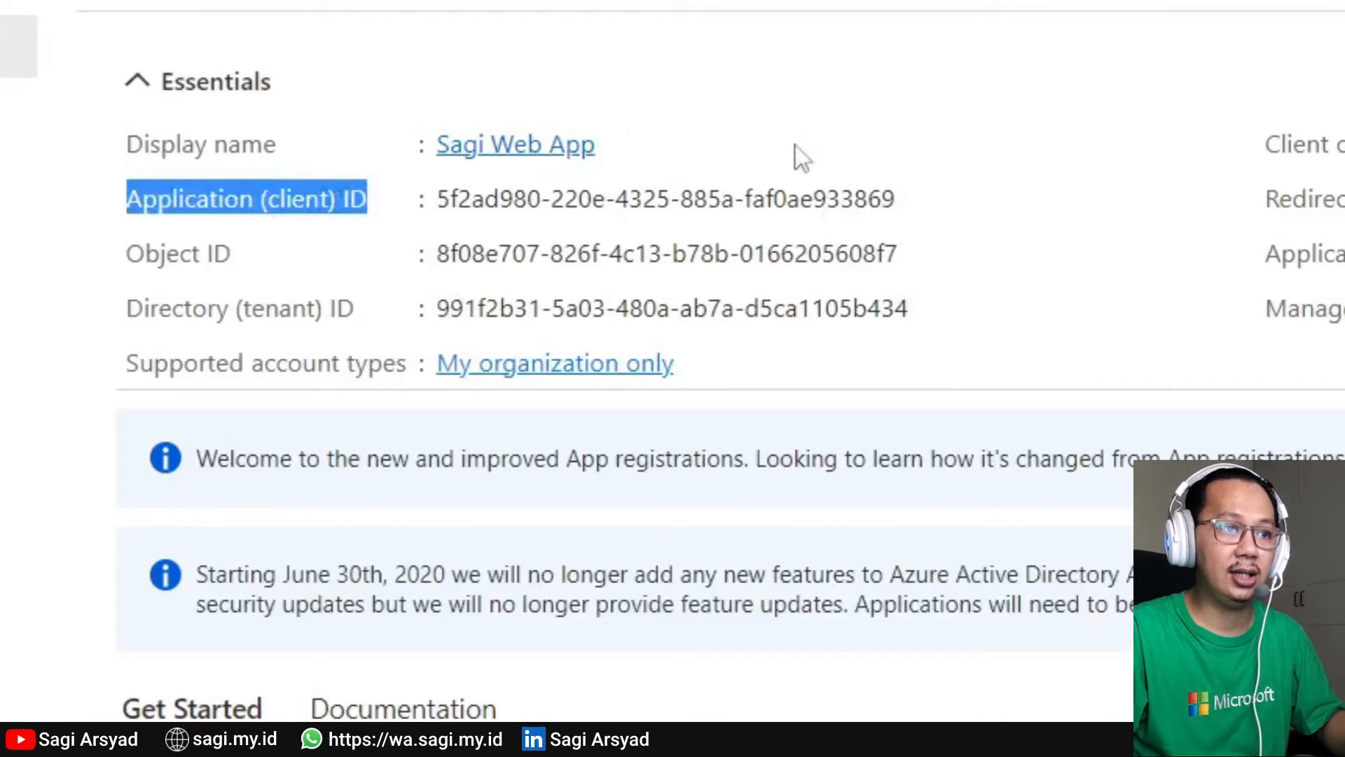
pyautogui.click(919, 199)
pyautogui.hotkey('alt', 'Tab')
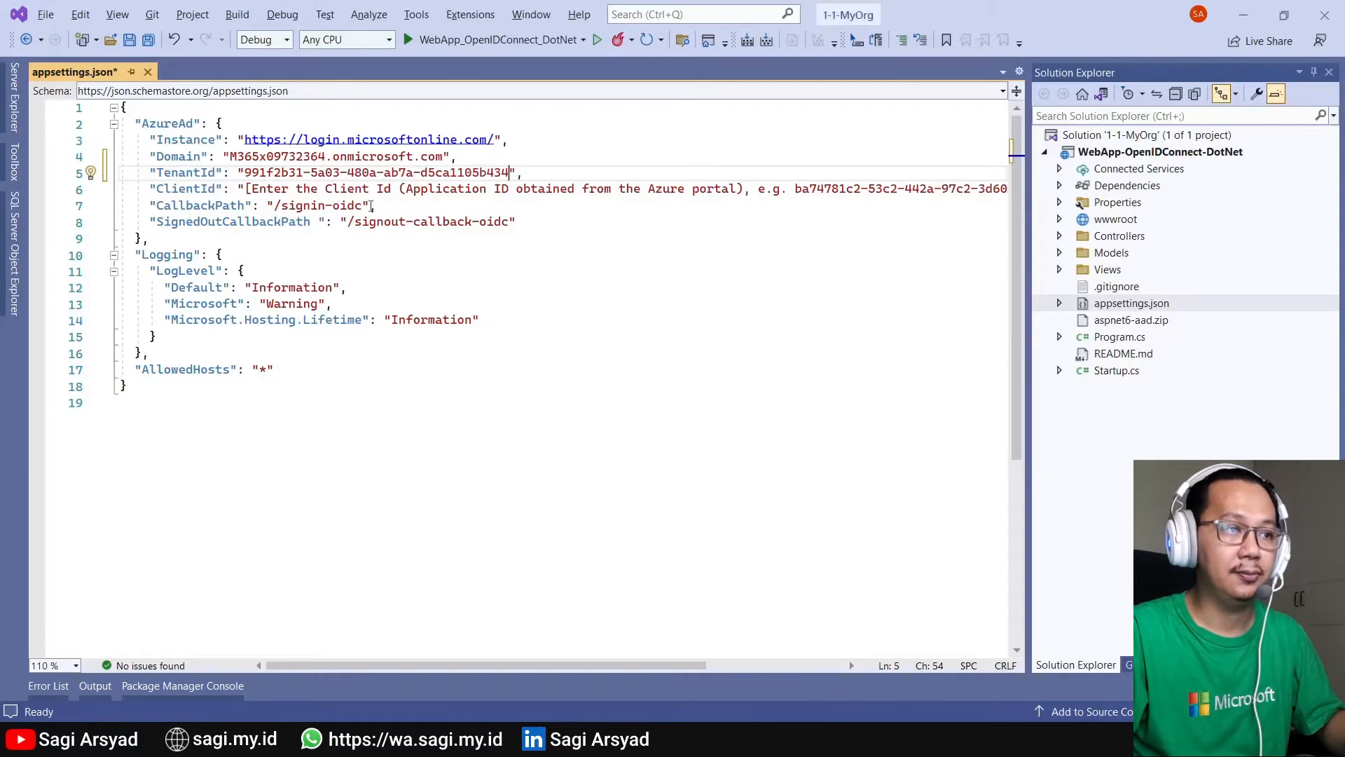
pyautogui.click(247, 186)
pyautogui.click(318, 654)
pyautogui.moveTo(323, 666); pyautogui.dragTo(551, 675)
pyautogui.moveTo(792, 187); pyautogui.dragTo(242, 188)
pyautogui.hotkey('ctrl', 'v')
pyautogui.hotkey('ctrl', 's')
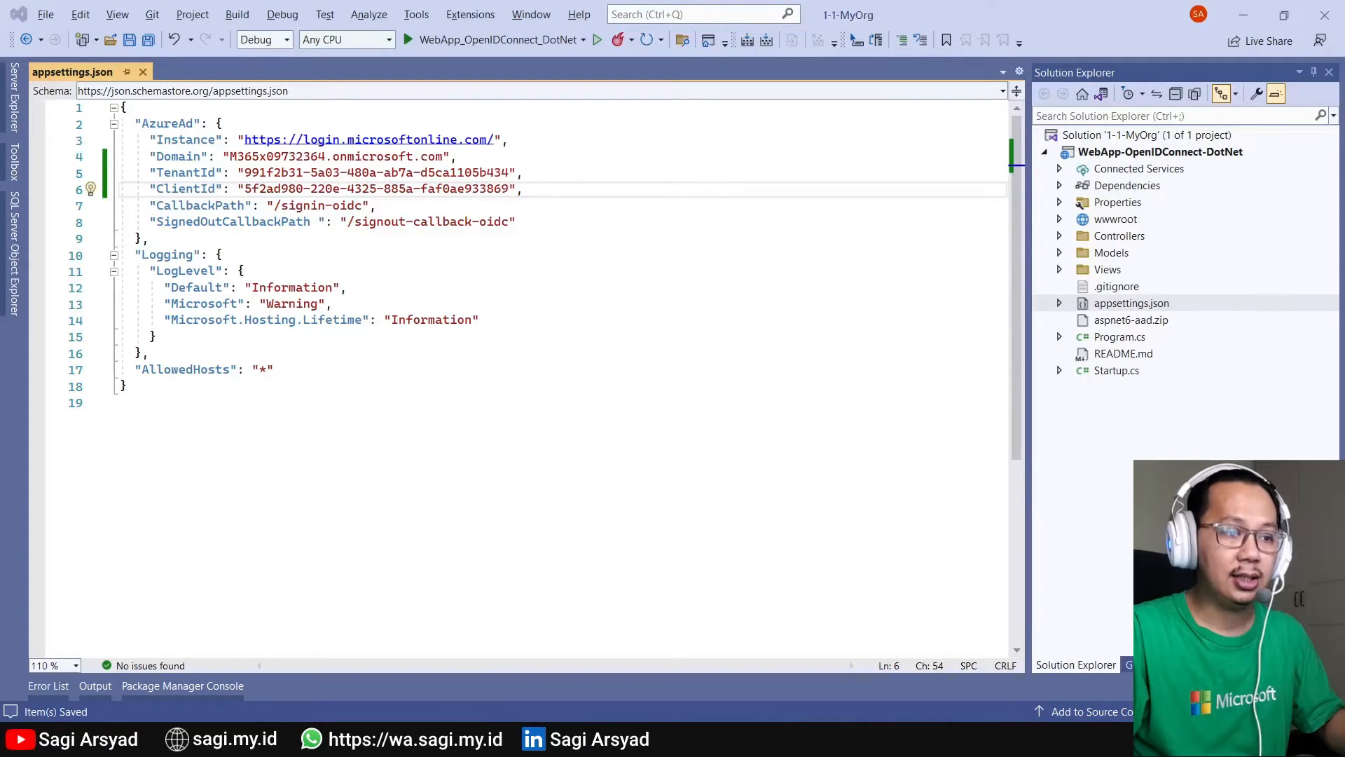
# - Open Sagi Web App's Authentication settings and add a Web platform configuration
pyautogui.moveTo(590, 741)
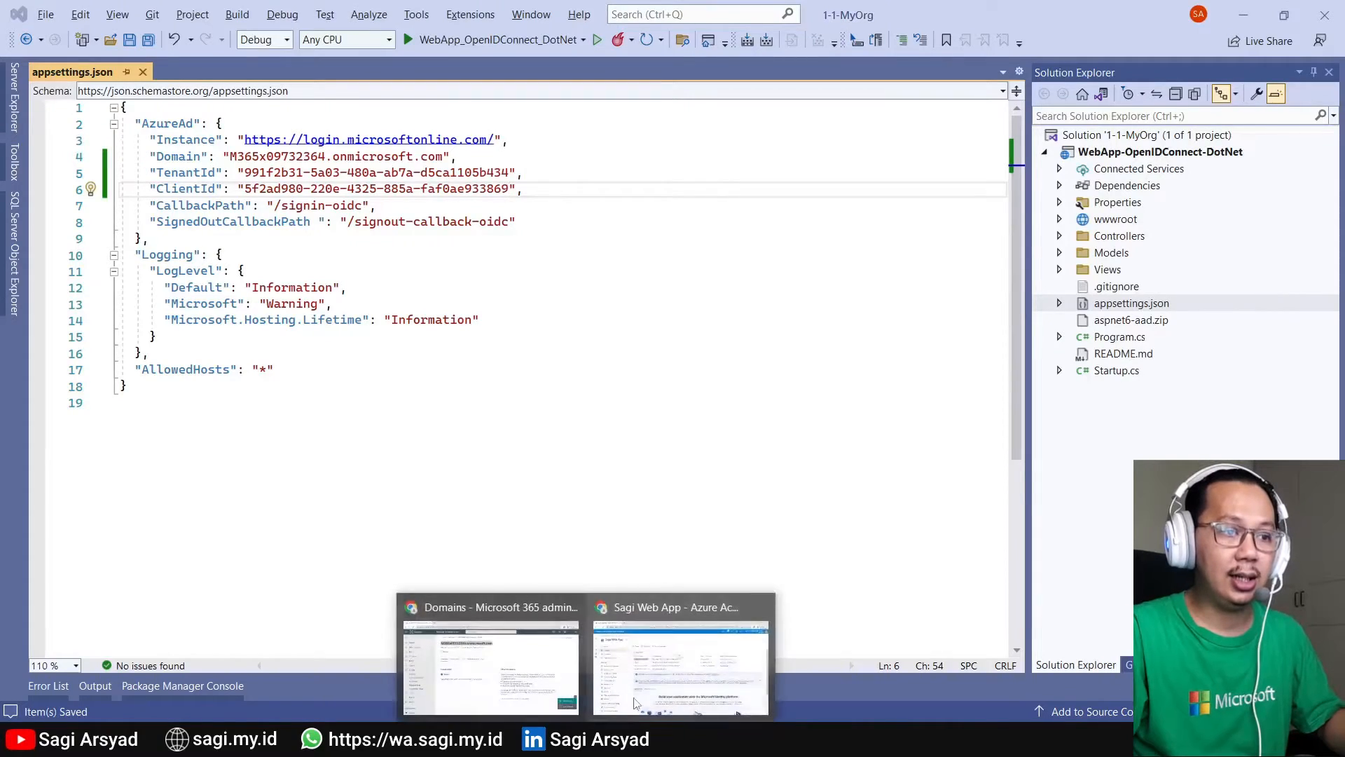
pyautogui.click(682, 638)
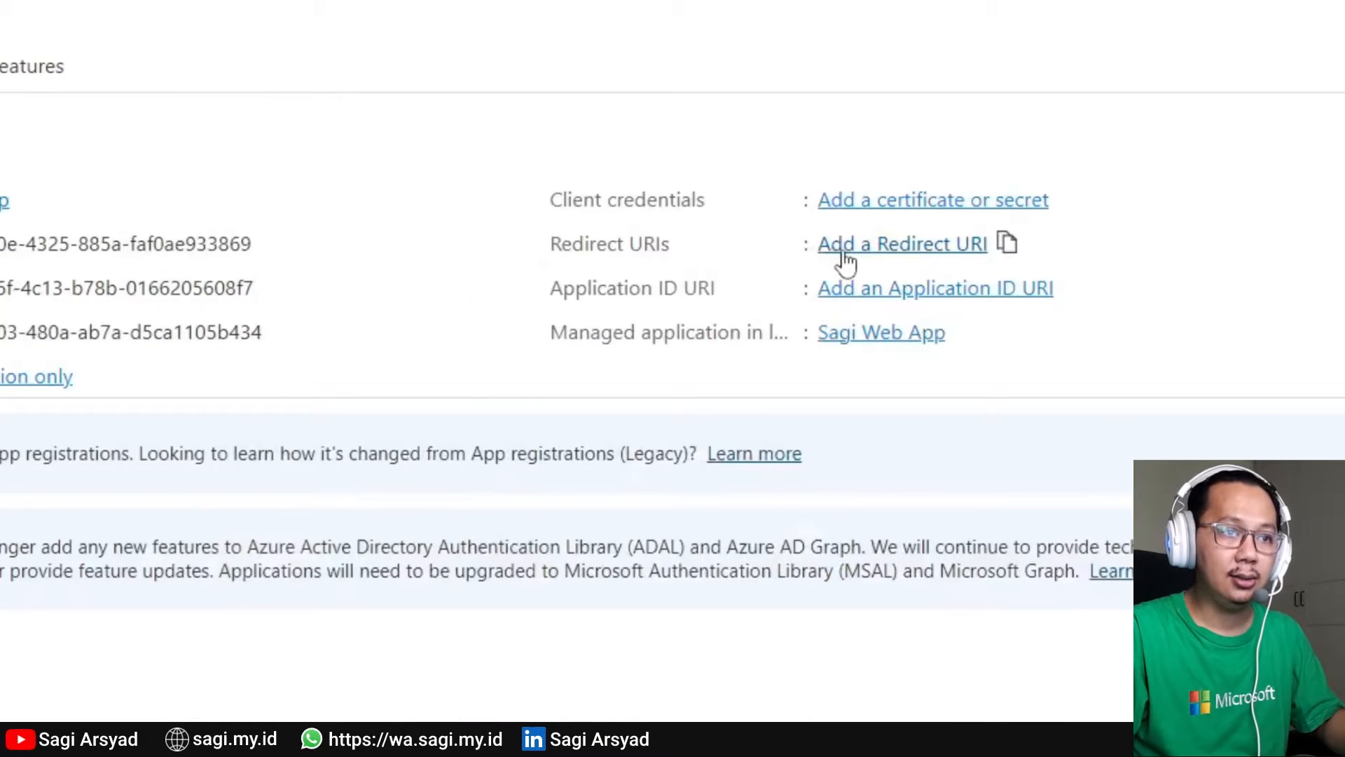
pyautogui.click(843, 251)
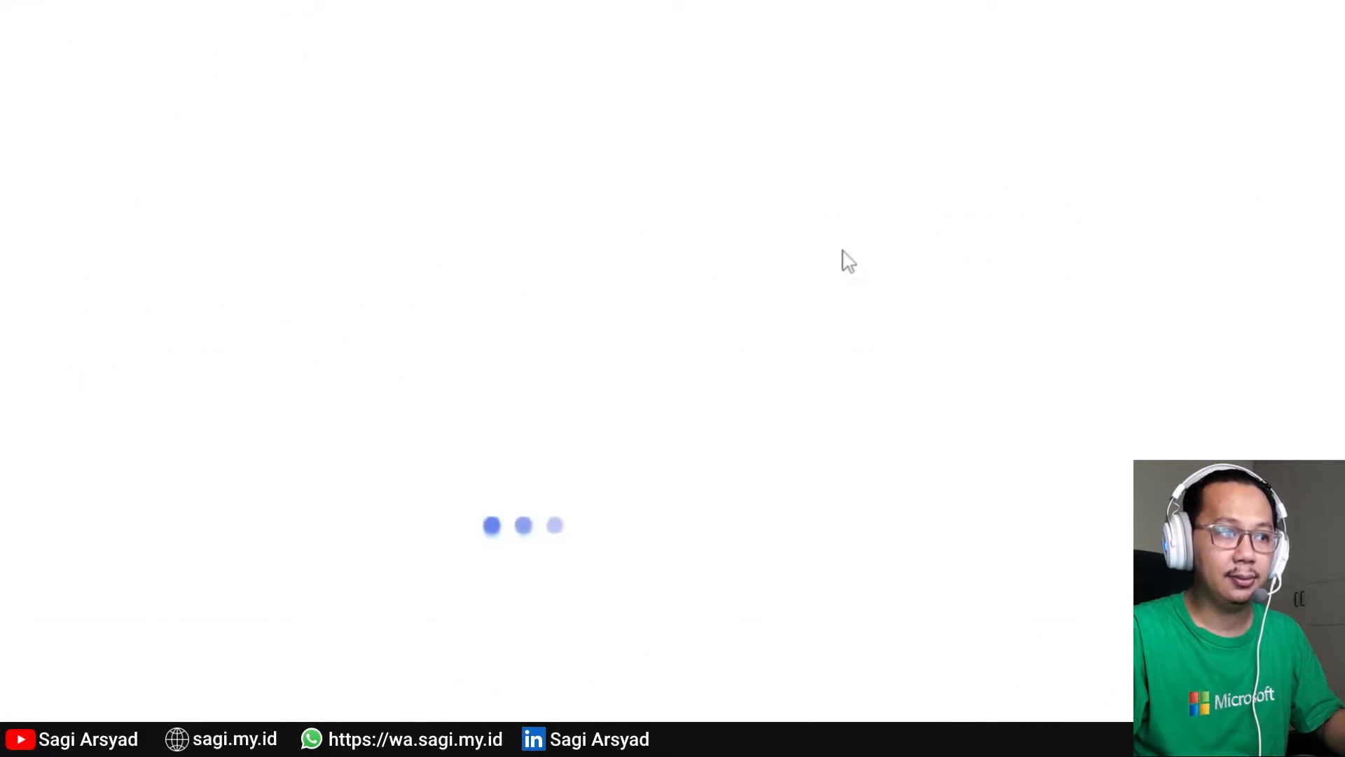
pyautogui.click(314, 322)
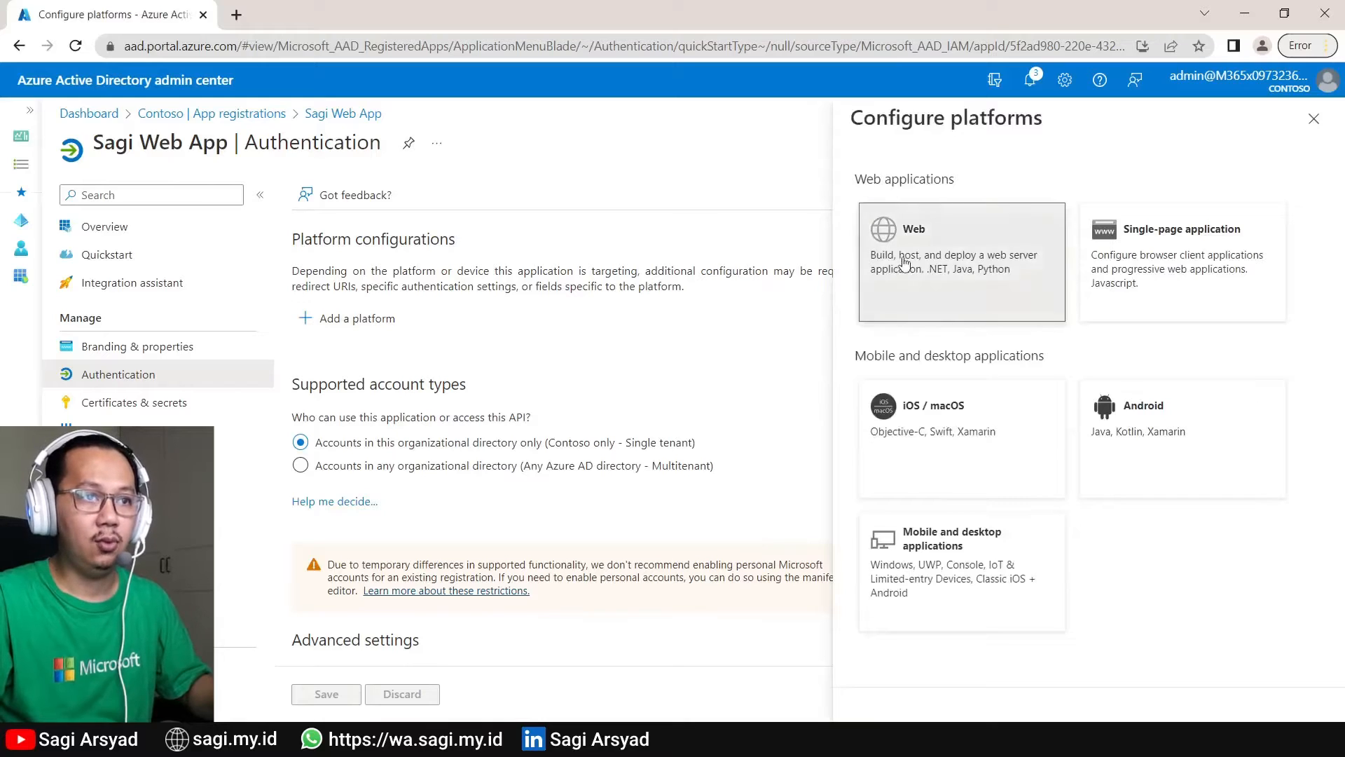
pyautogui.click(898, 234)
pyautogui.click(956, 322)
pyautogui.hotkey('ctrl', 'v')
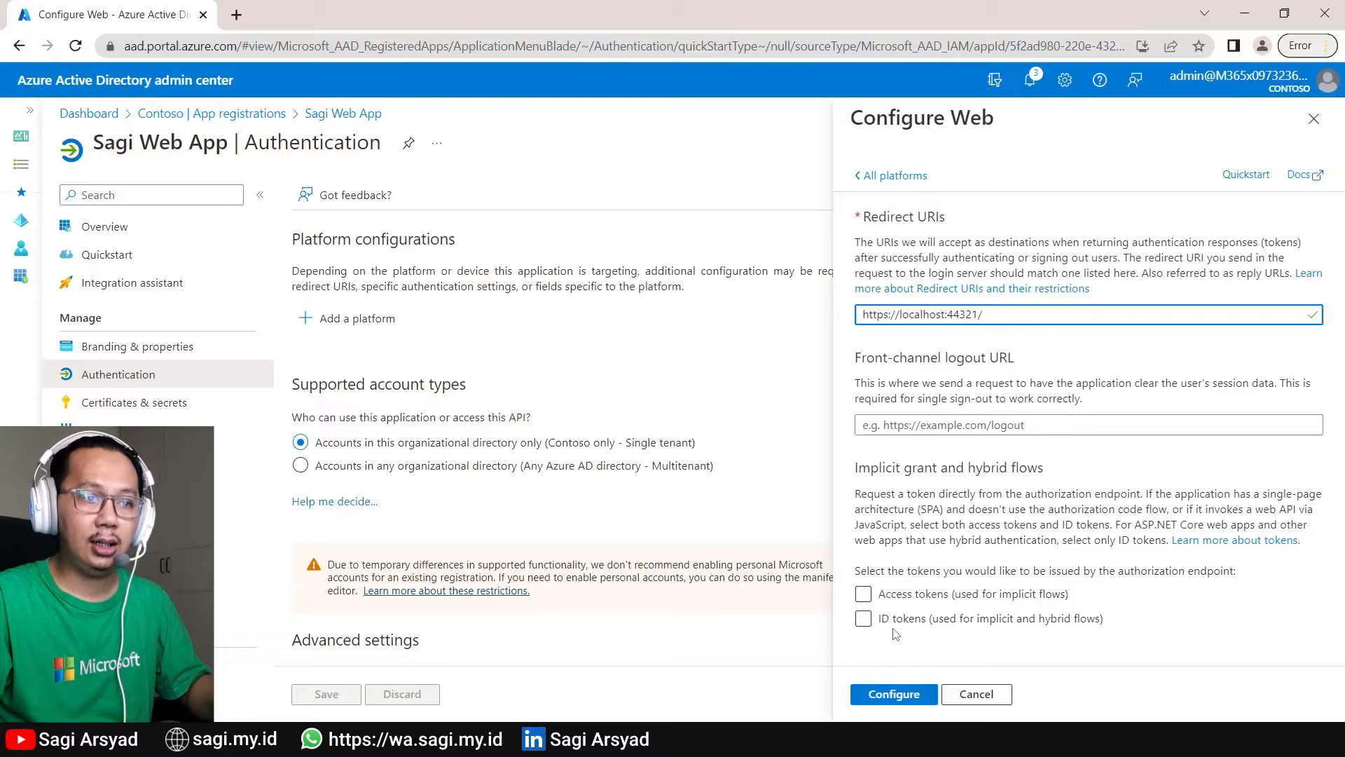
pyautogui.click(869, 622)
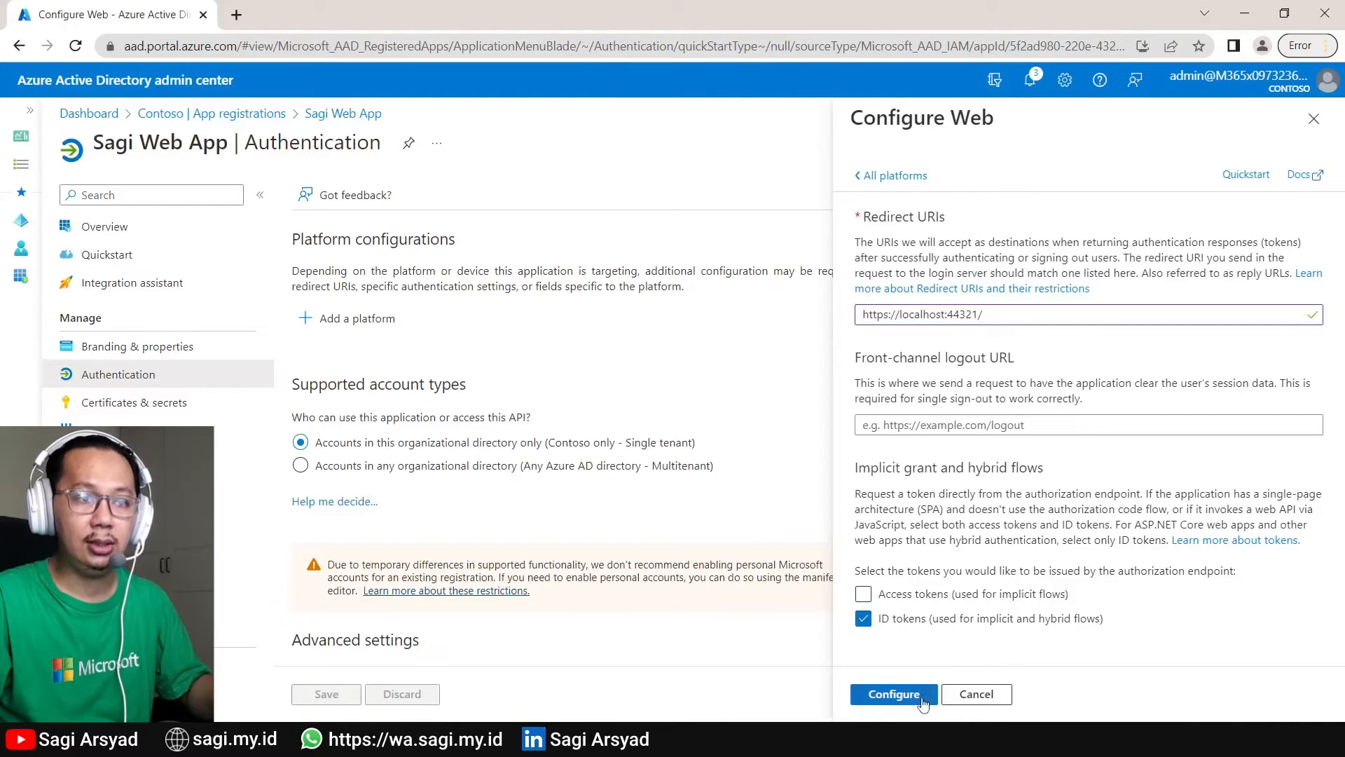
pyautogui.click(891, 692)
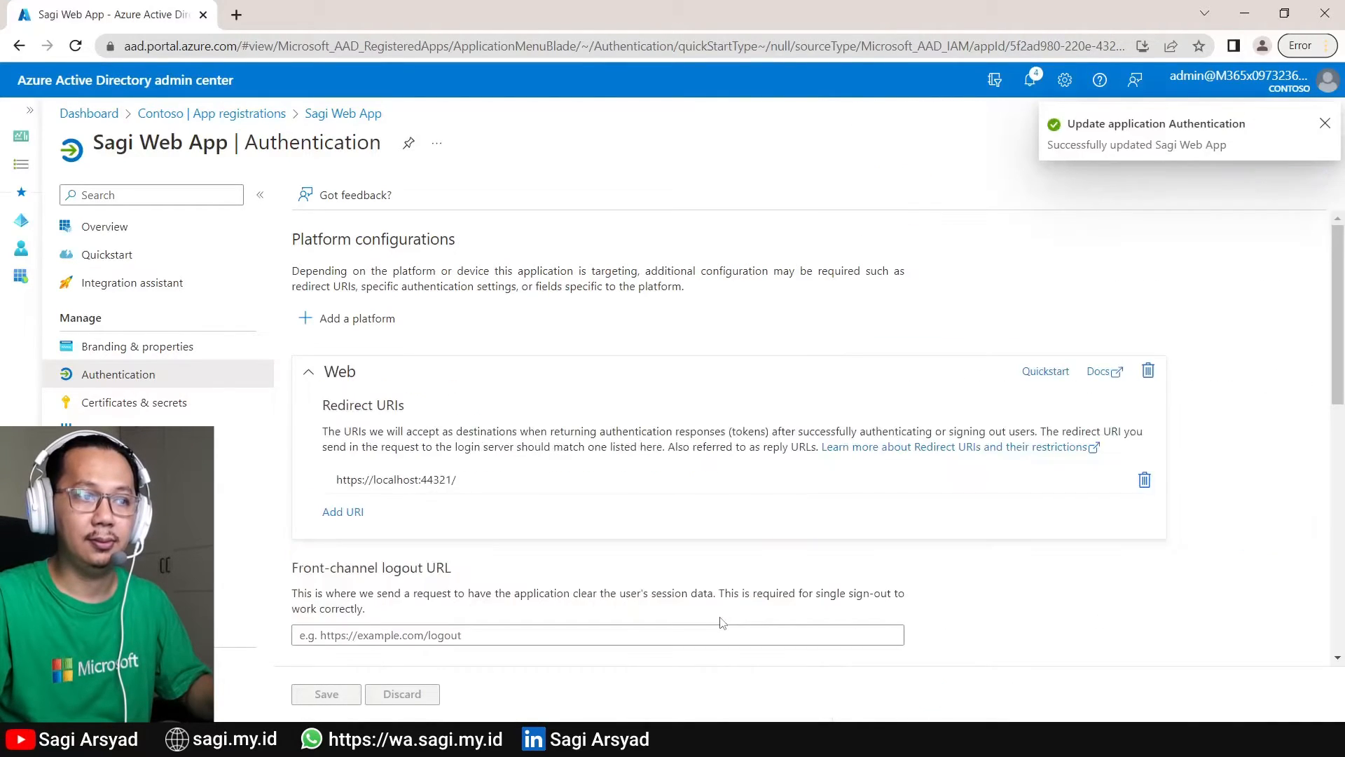
pyautogui.click(342, 518)
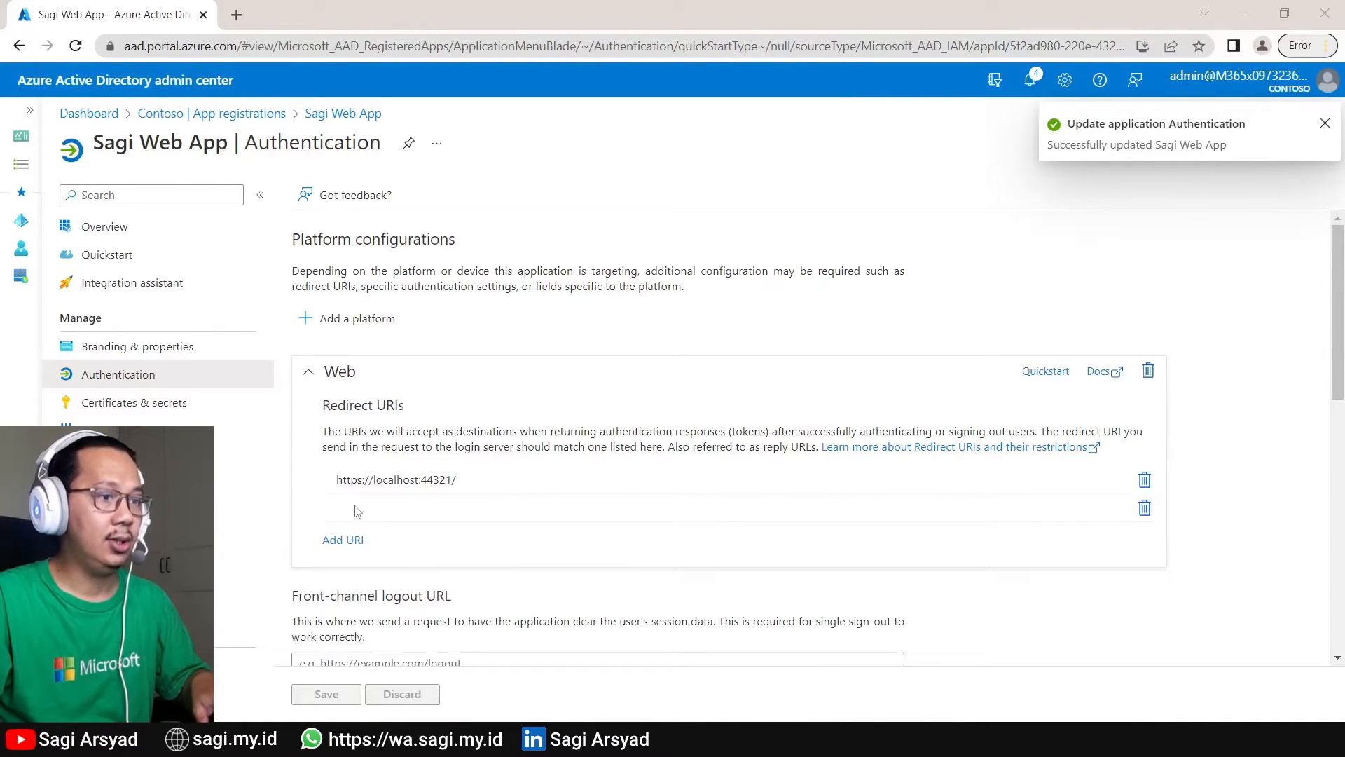
pyautogui.click(460, 510)
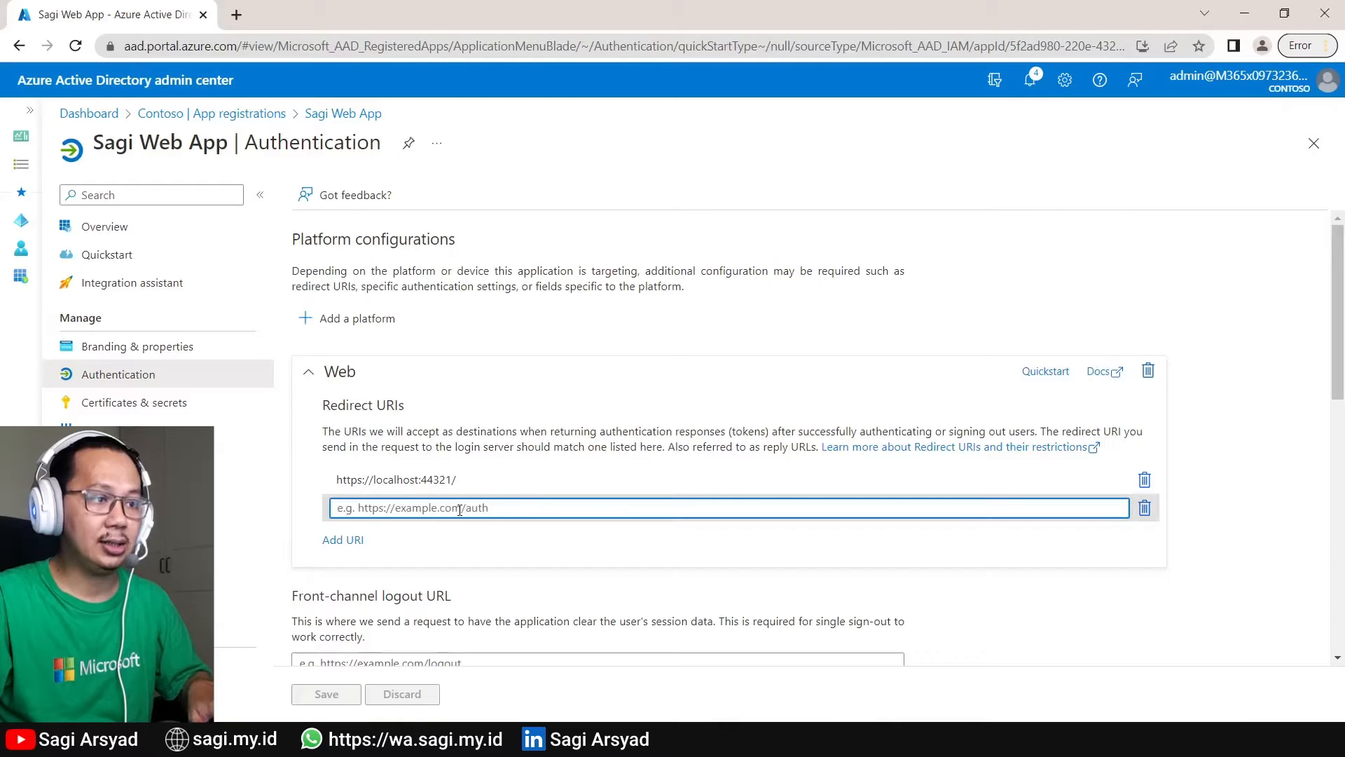
pyautogui.hotkey('ctrl', 'v')
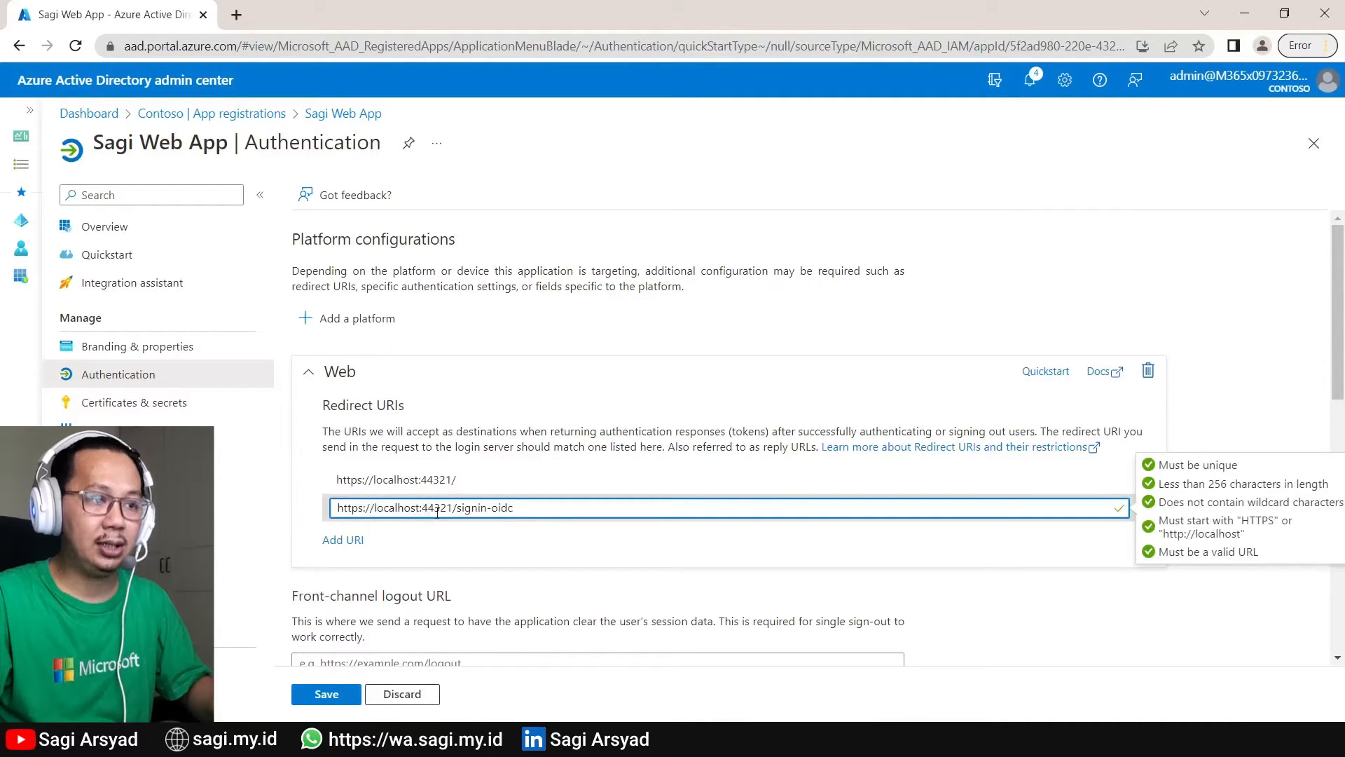
pyautogui.moveTo(457, 508); pyautogui.dragTo(534, 507)
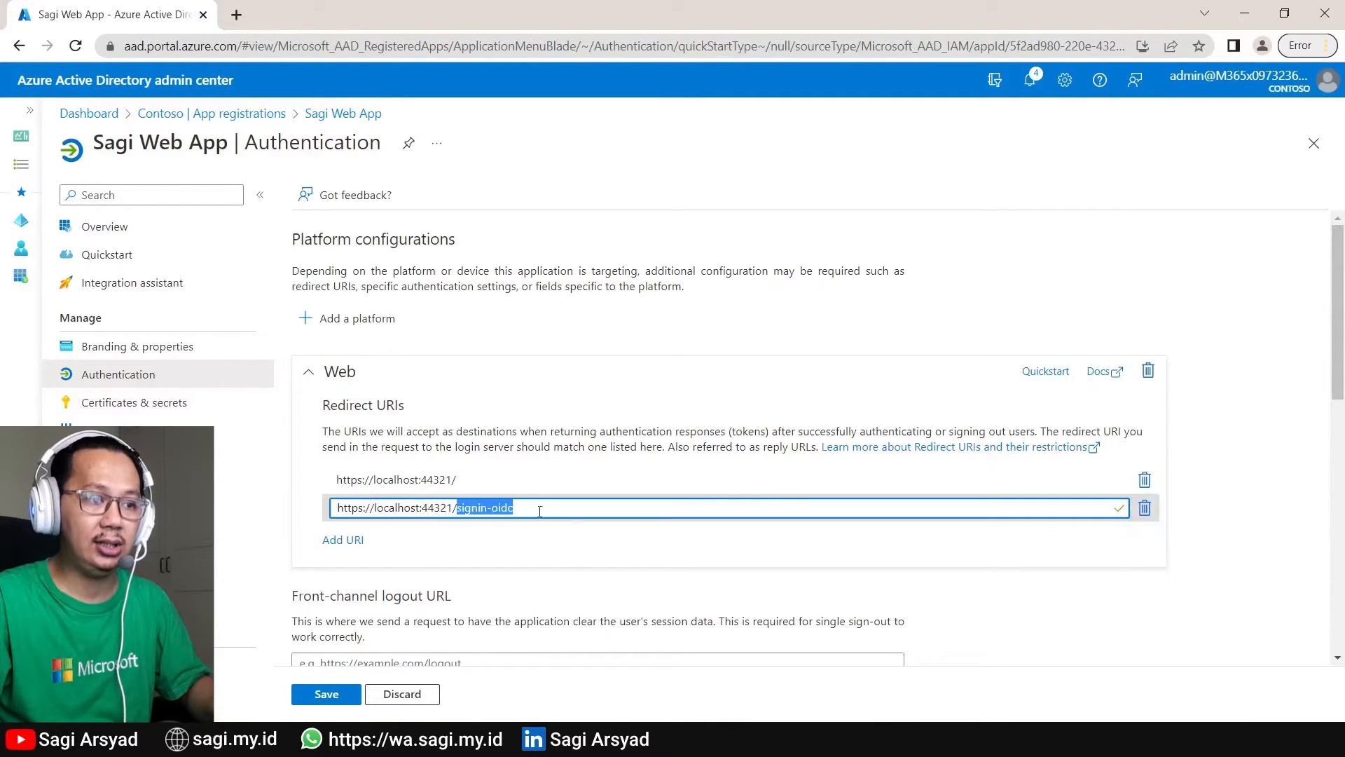
pyautogui.hotkey('alt', 'Tab')
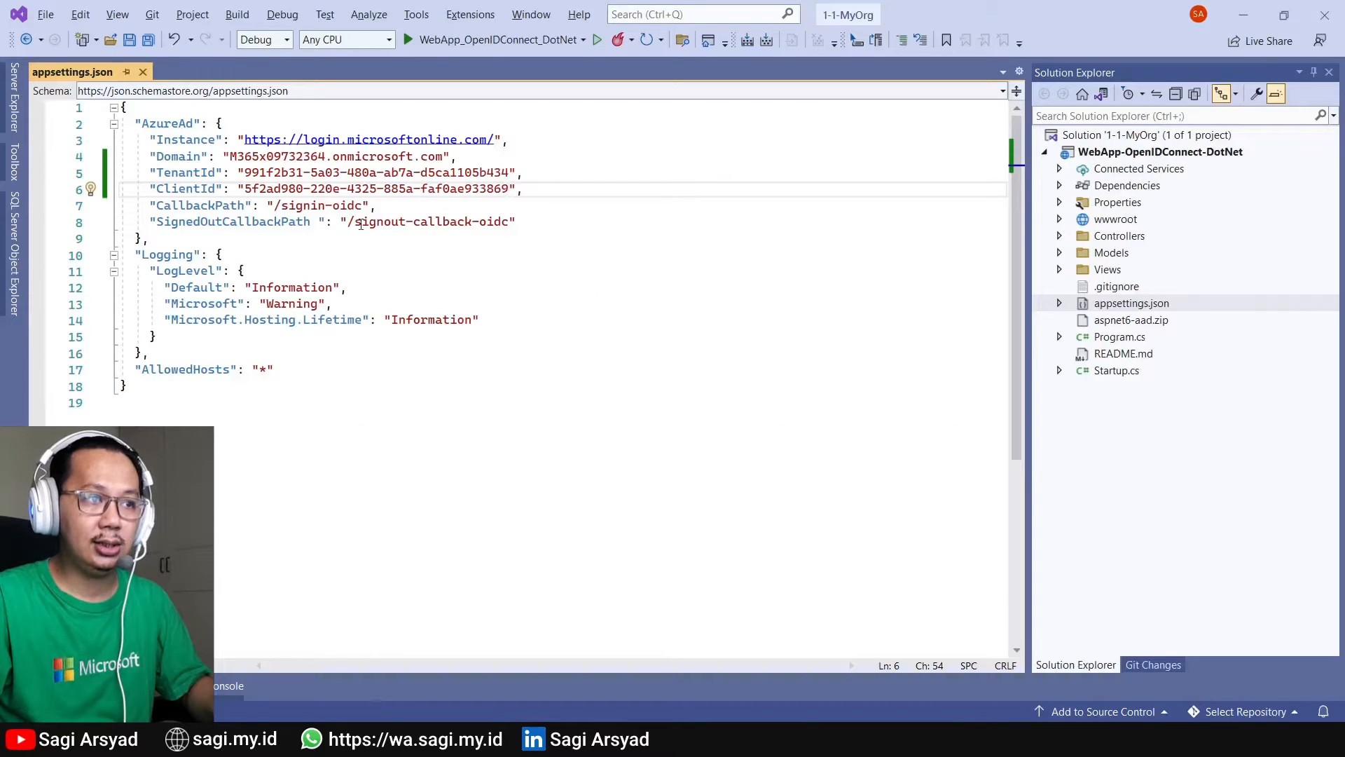
pyautogui.moveTo(276, 206); pyautogui.dragTo(346, 204)
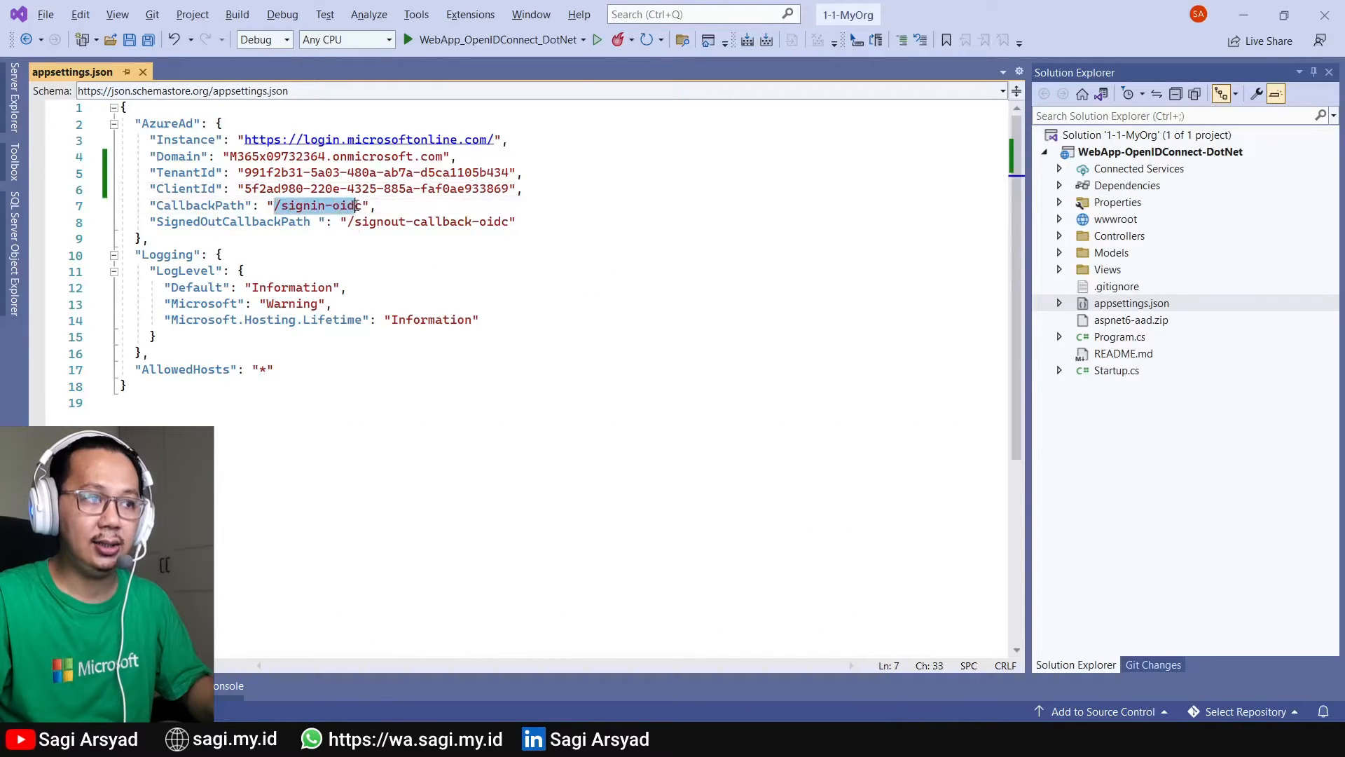
pyautogui.hotkey('alt', 'Tab')
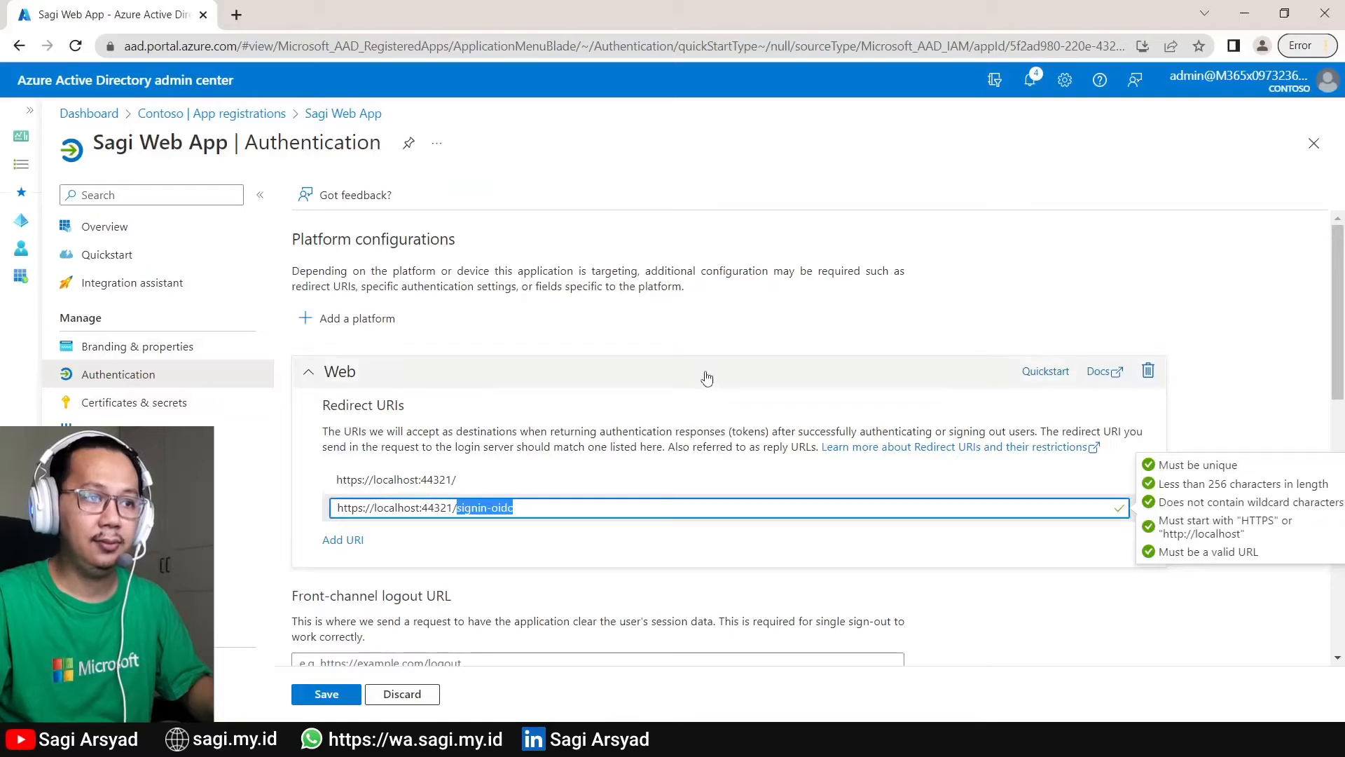
pyautogui.click(715, 338)
pyautogui.scroll(-3, 712, 349)
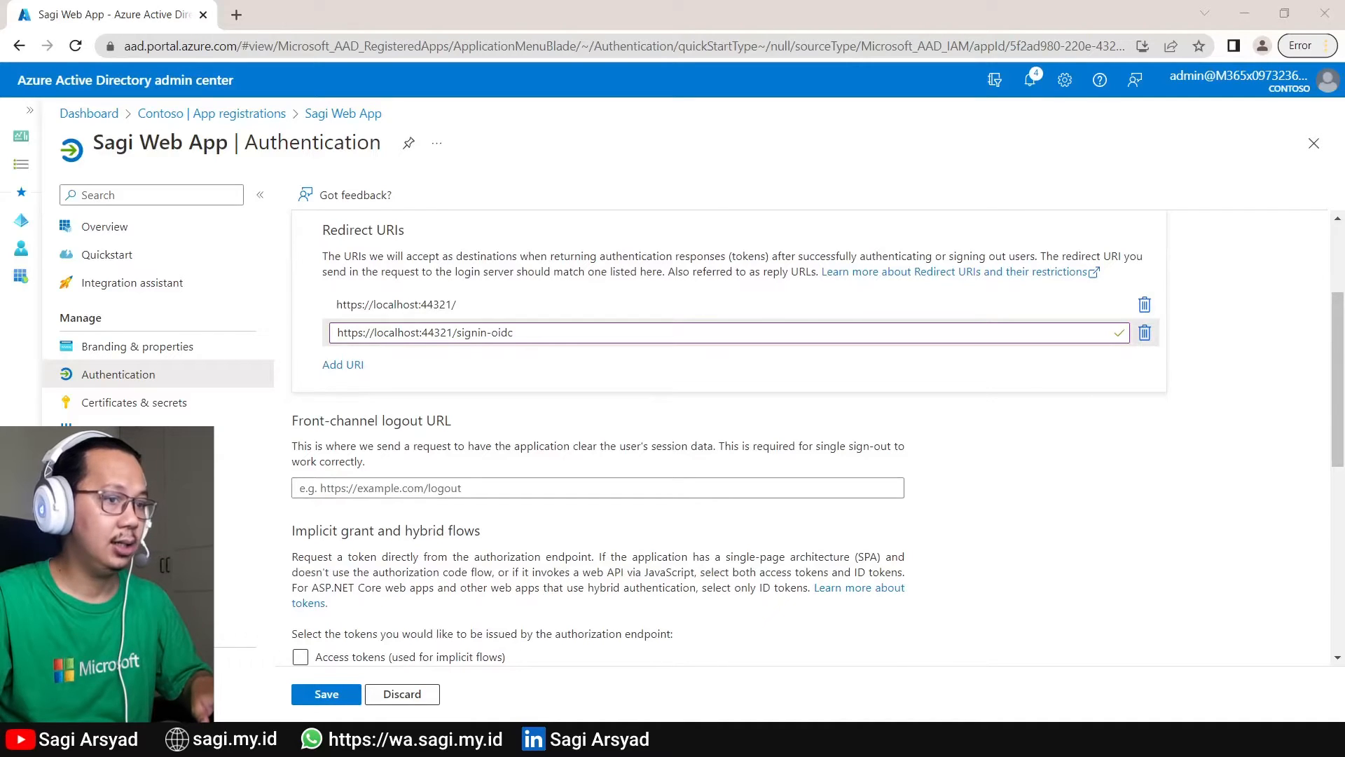
pyautogui.click(339, 490)
pyautogui.hotkey('ctrl', 'v')
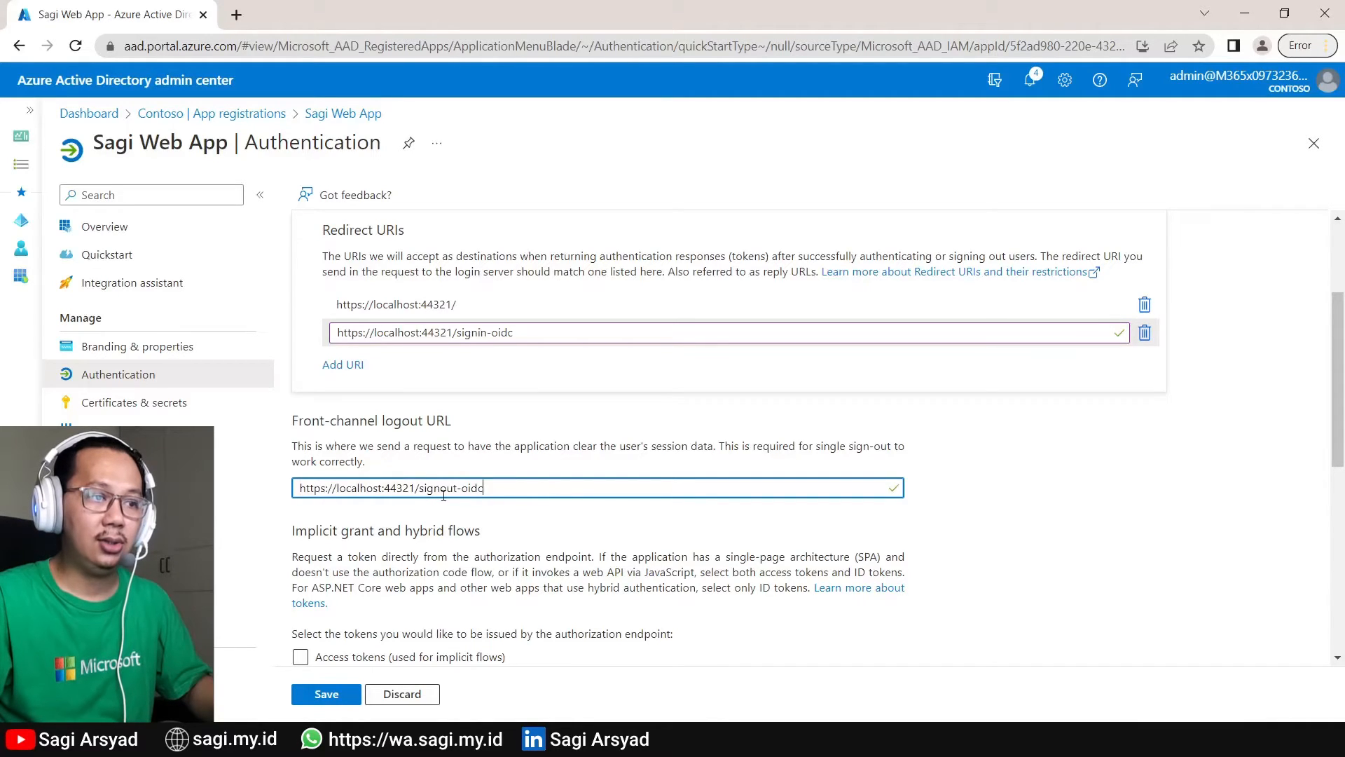
pyautogui.scroll(-3, 432, 612)
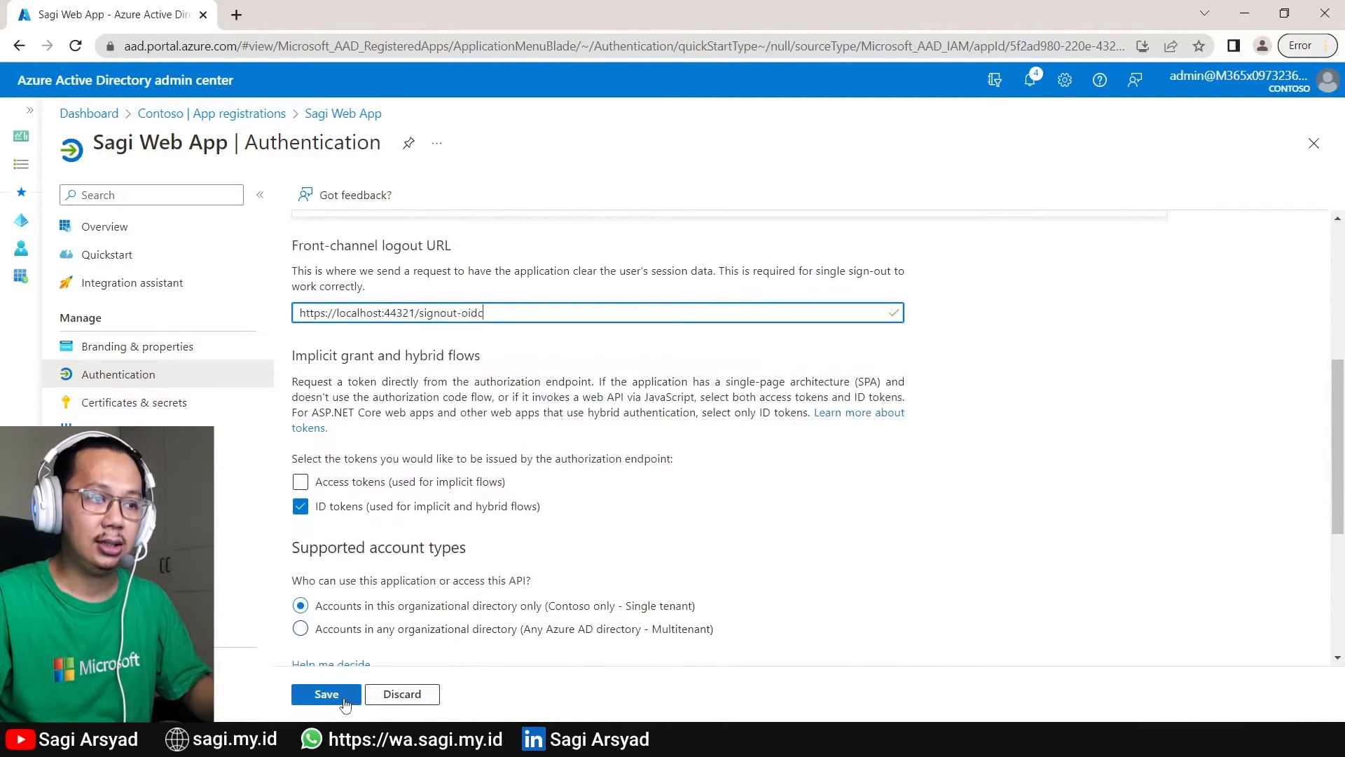
pyautogui.click(327, 695)
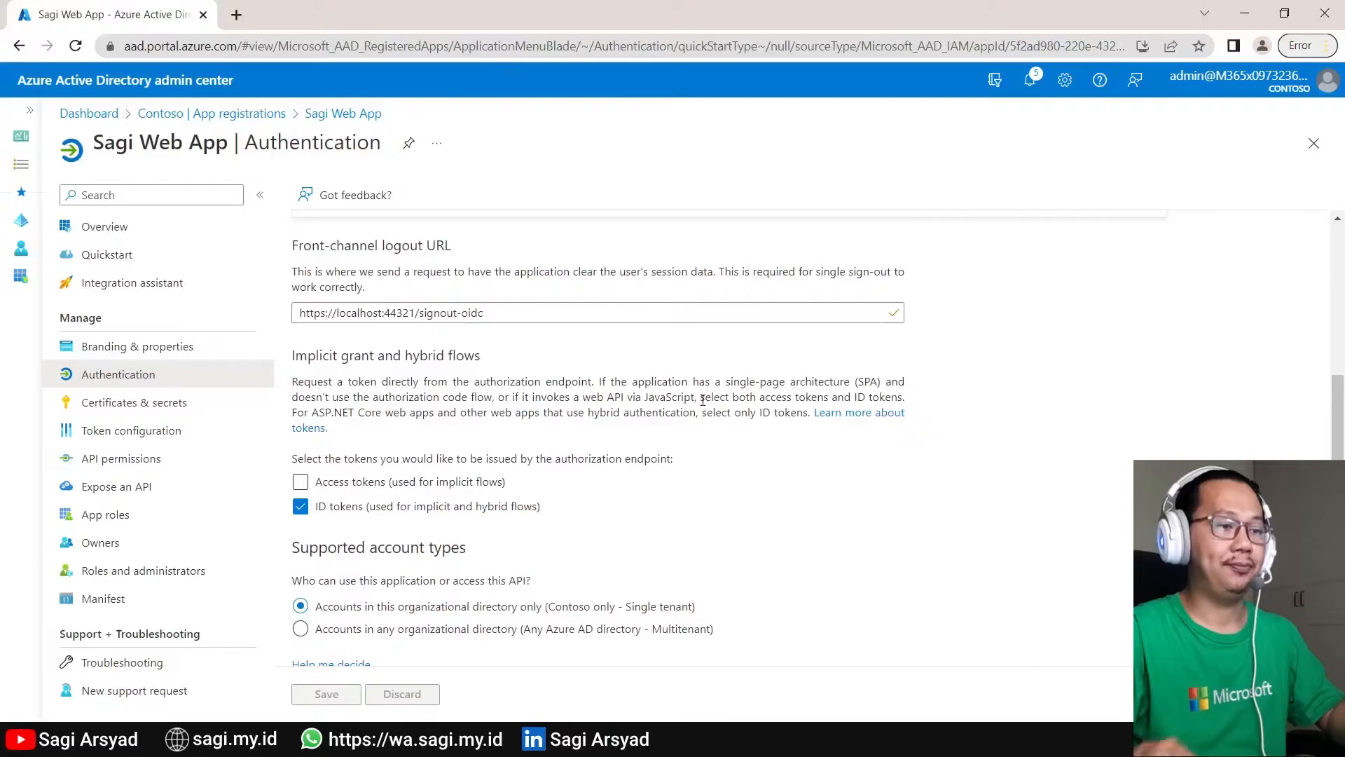
pyautogui.hotkey('alt', 'Tab')
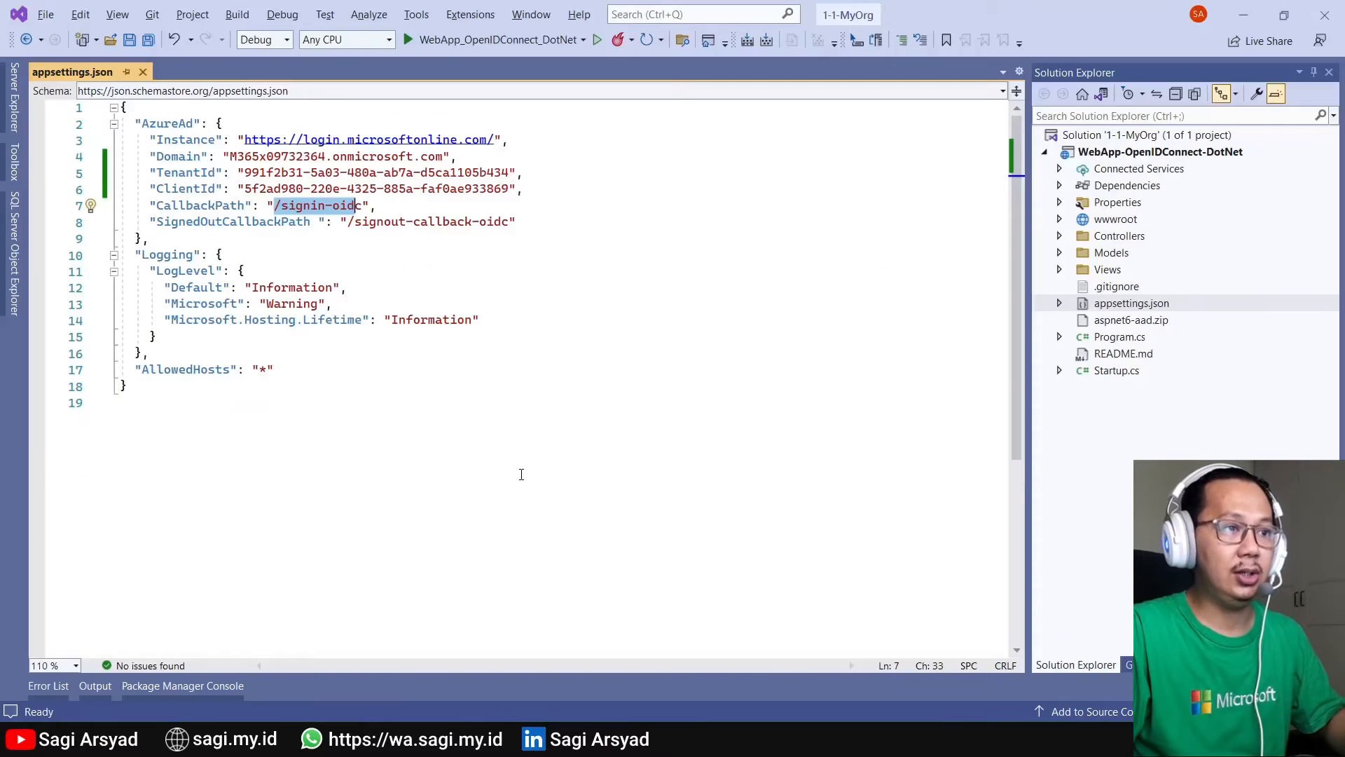
pyautogui.click(596, 40)
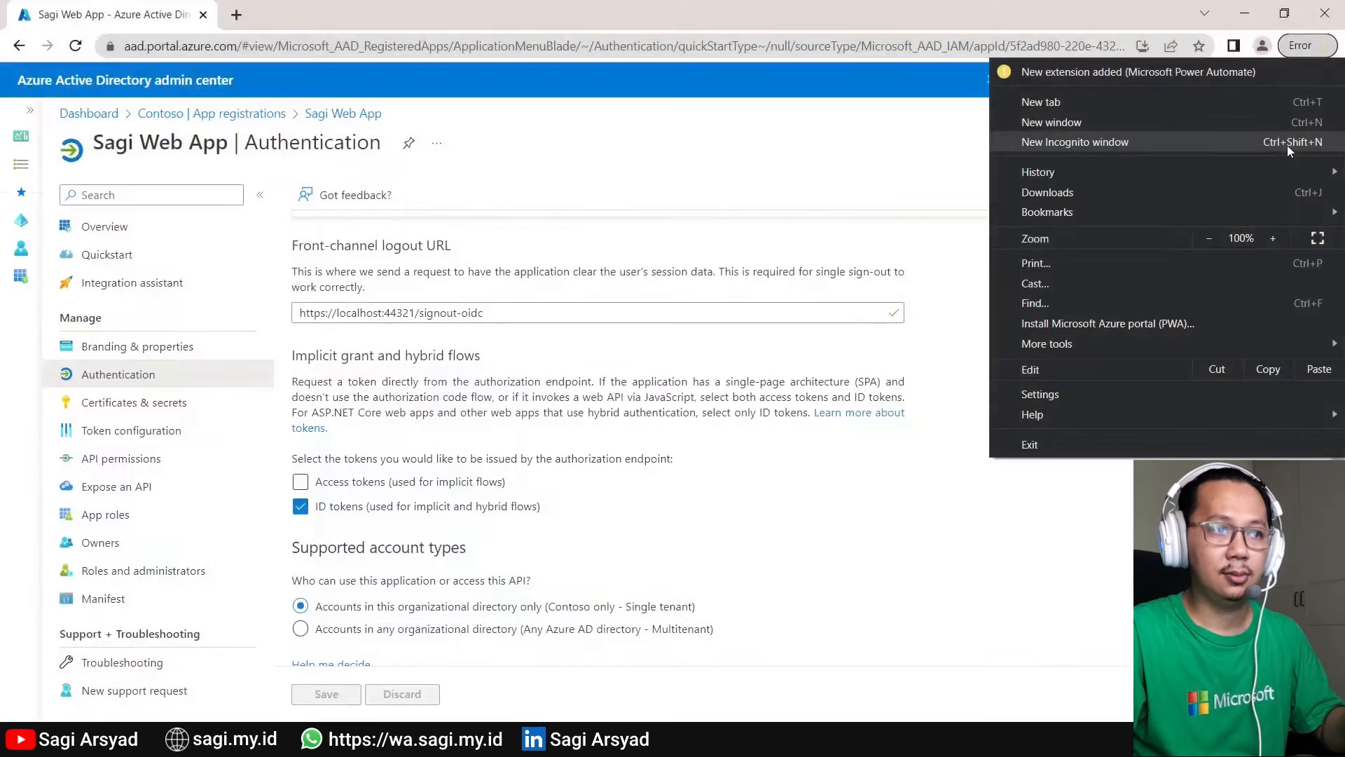
pyautogui.click(1287, 145)
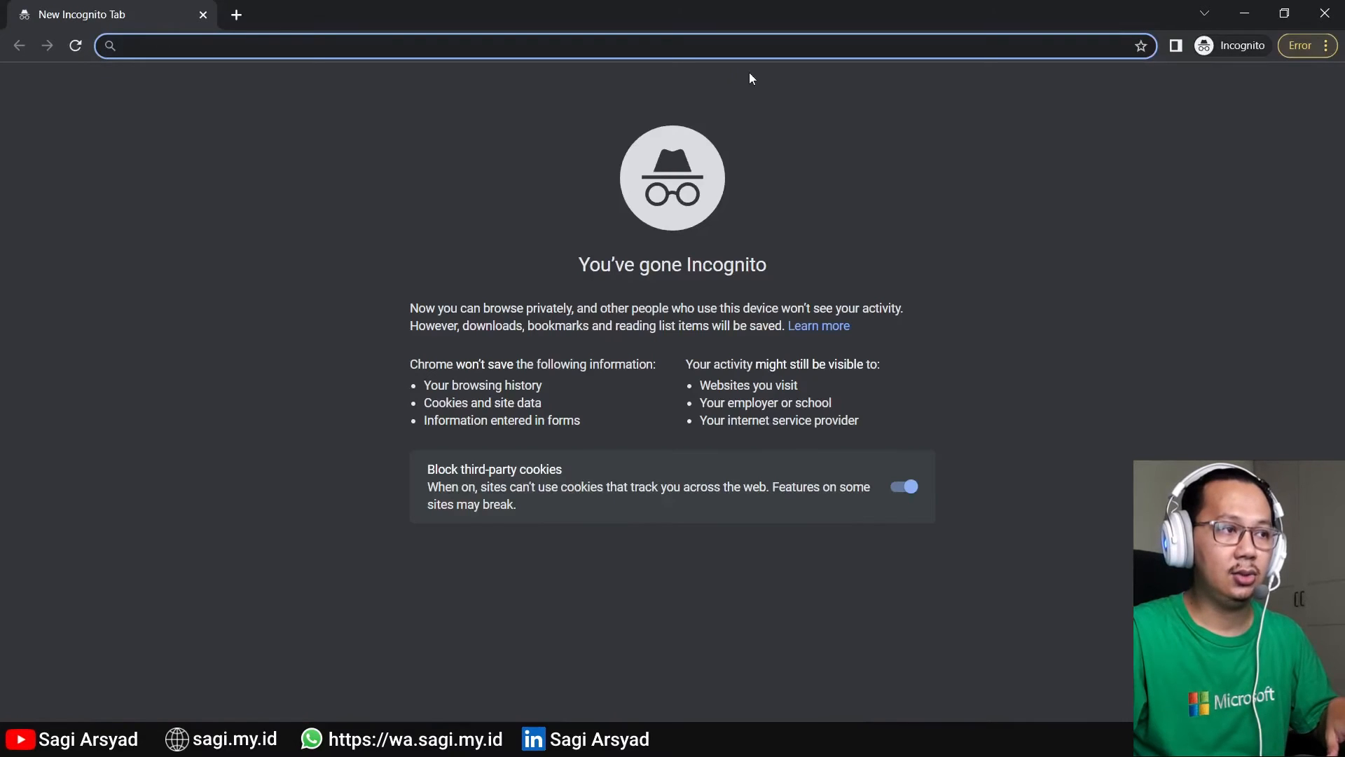
pyautogui.write('https://localhost:44321/')
pyautogui.press('Return')
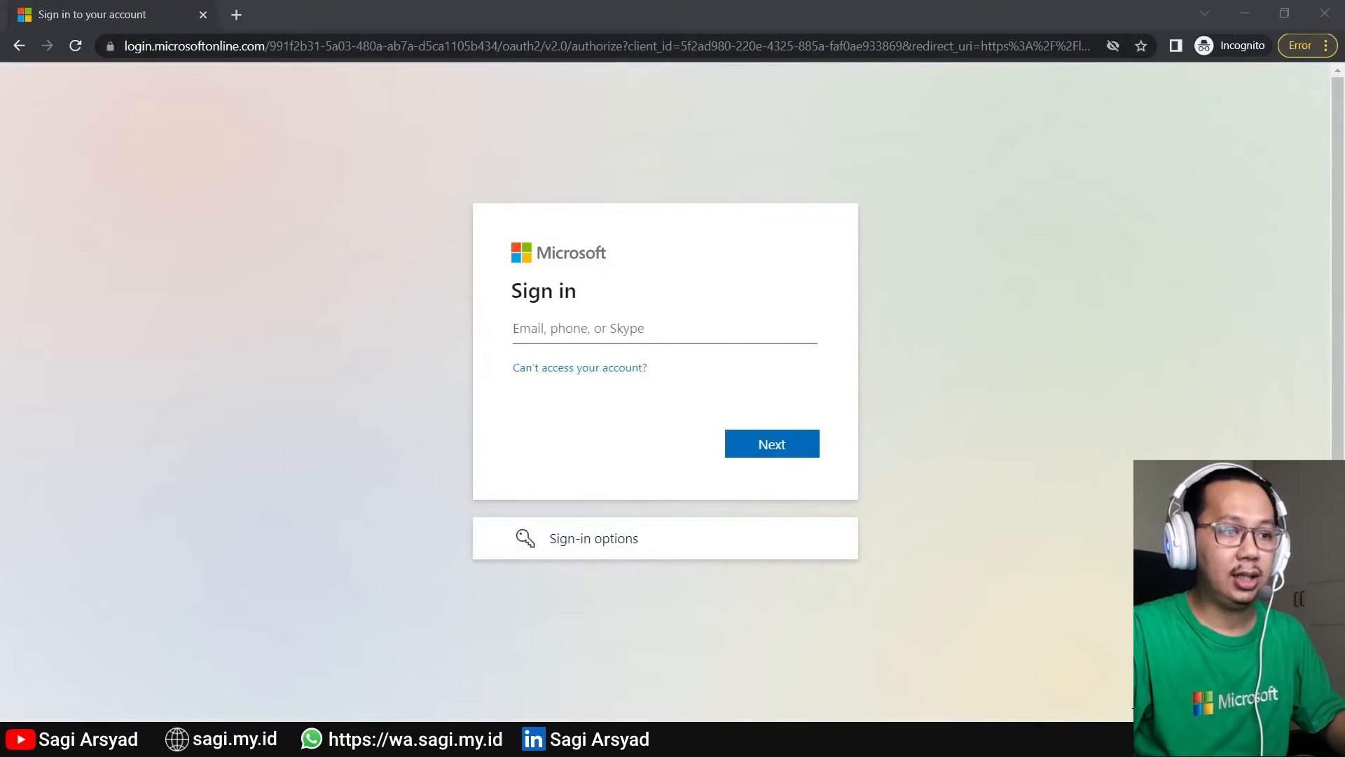
# - Sign in on the Microsoft page with the demo user's username and password
pyautogui.moveTo(643, 671)
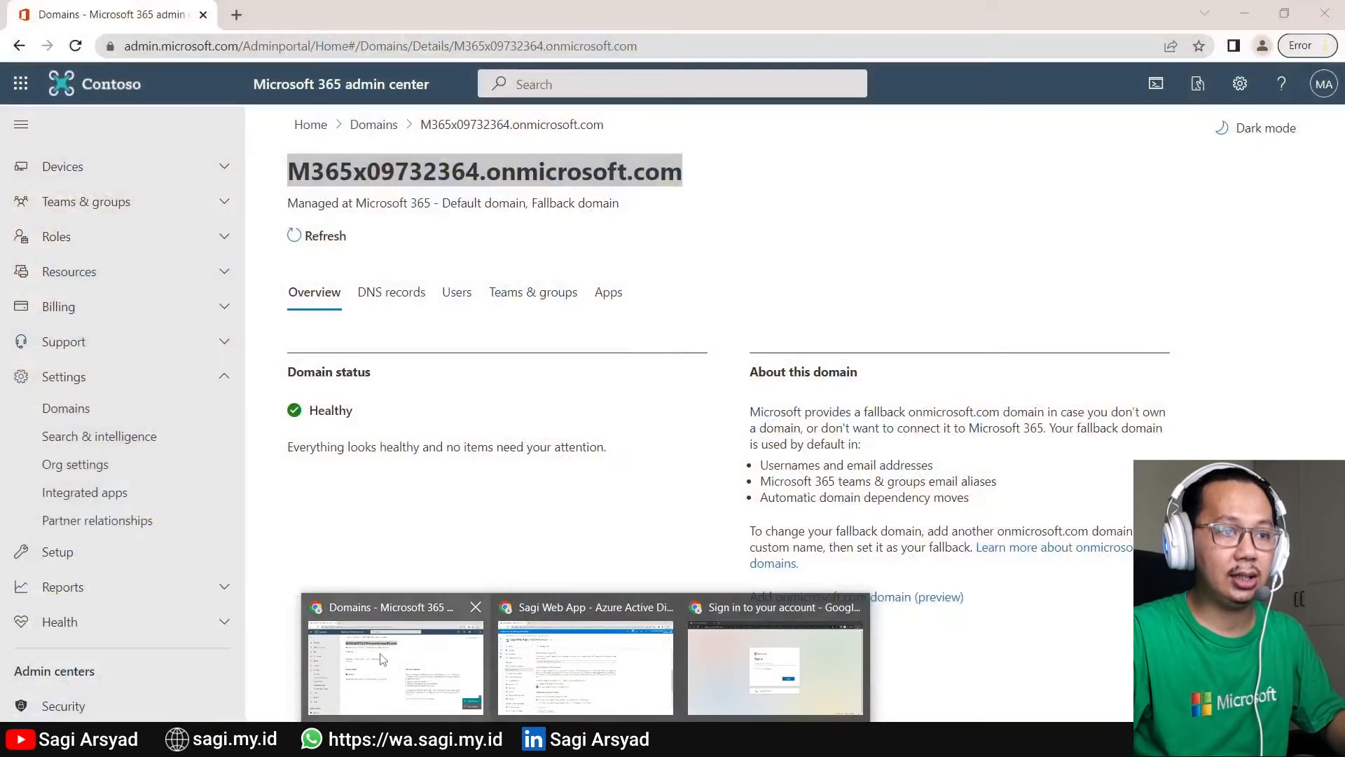
pyautogui.click(392, 669)
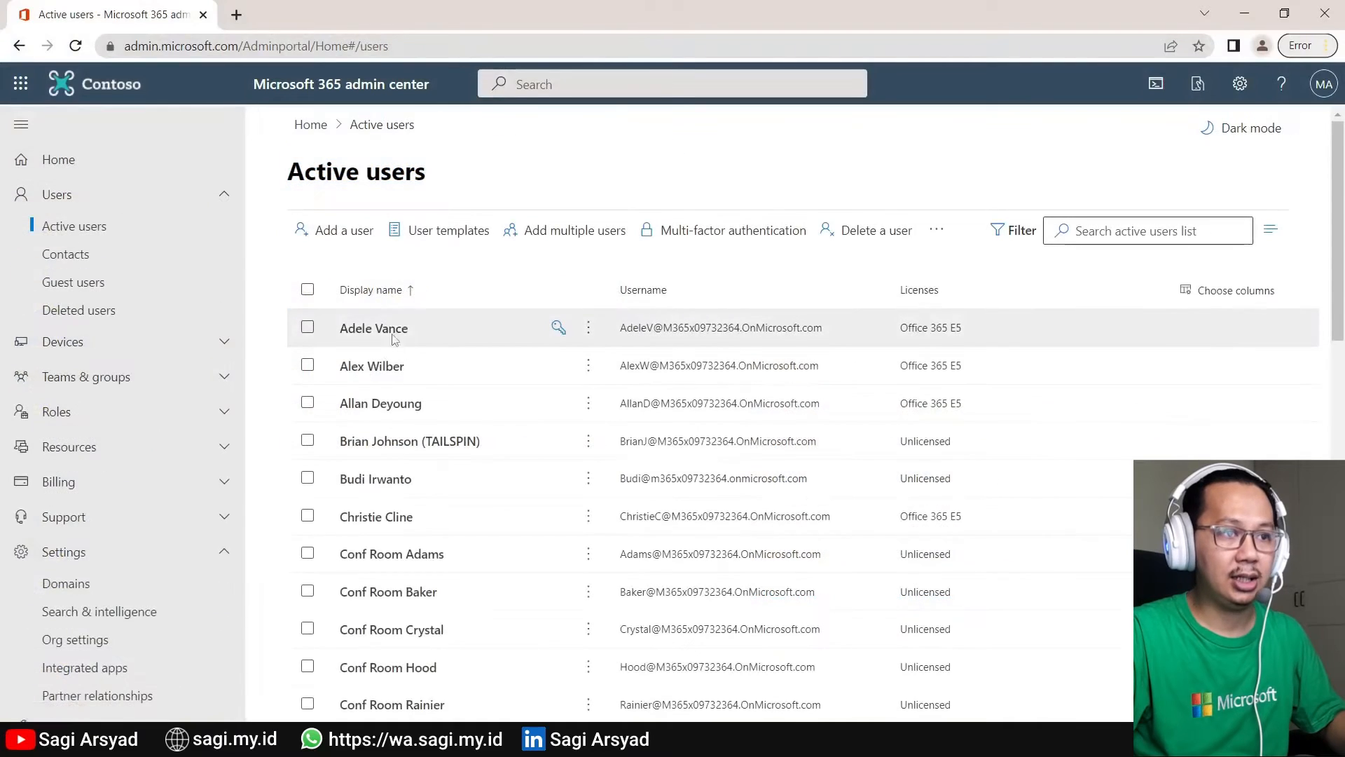
pyautogui.click(364, 365)
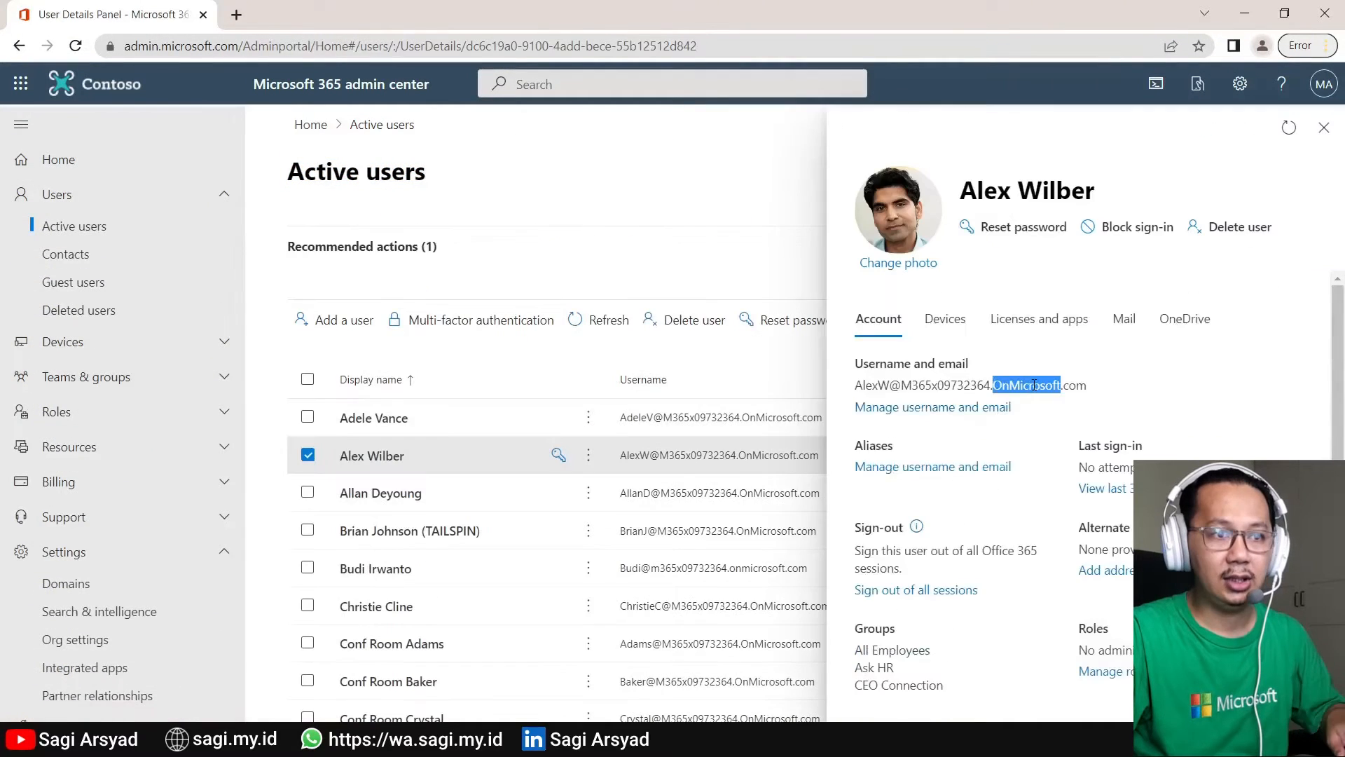
pyautogui.hotkey('alt', 'Tab')
pyautogui.hotkey('ctrl', 'v')
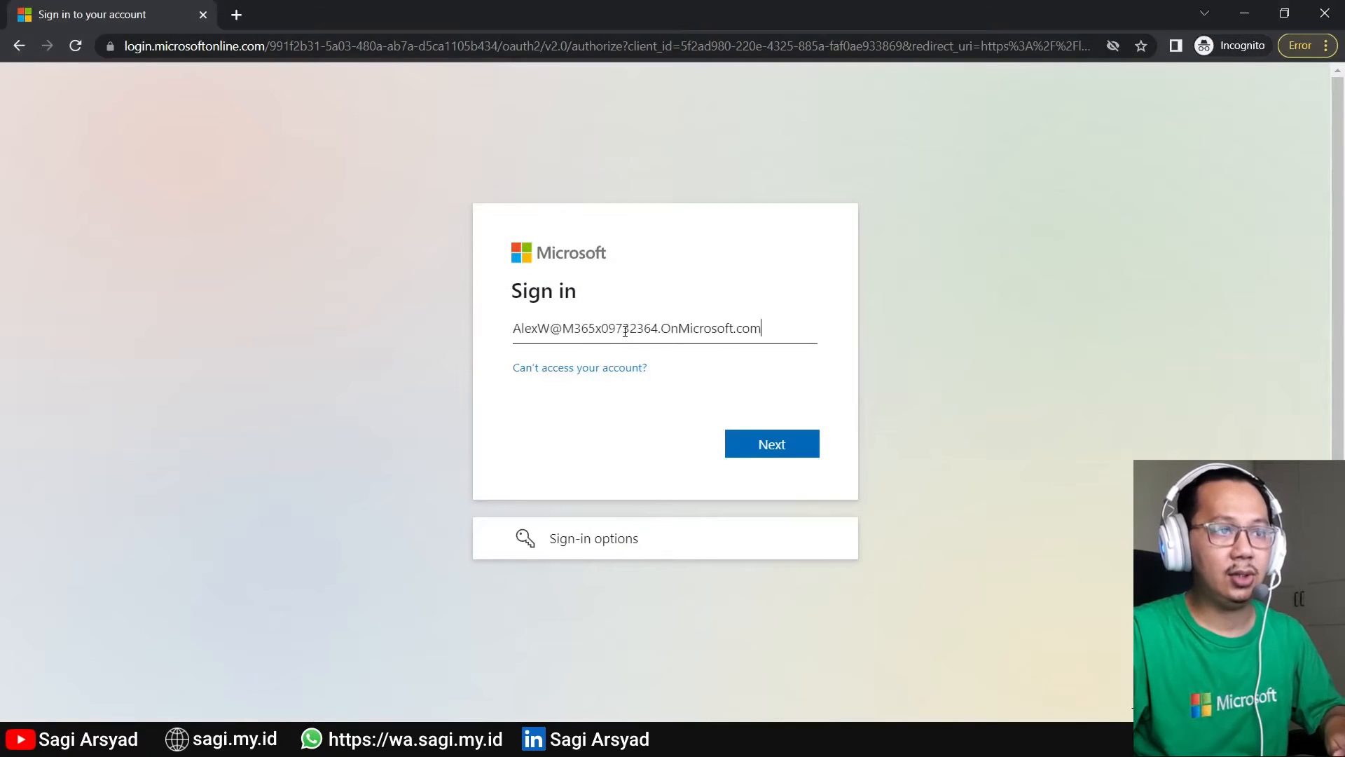
pyautogui.click(787, 447)
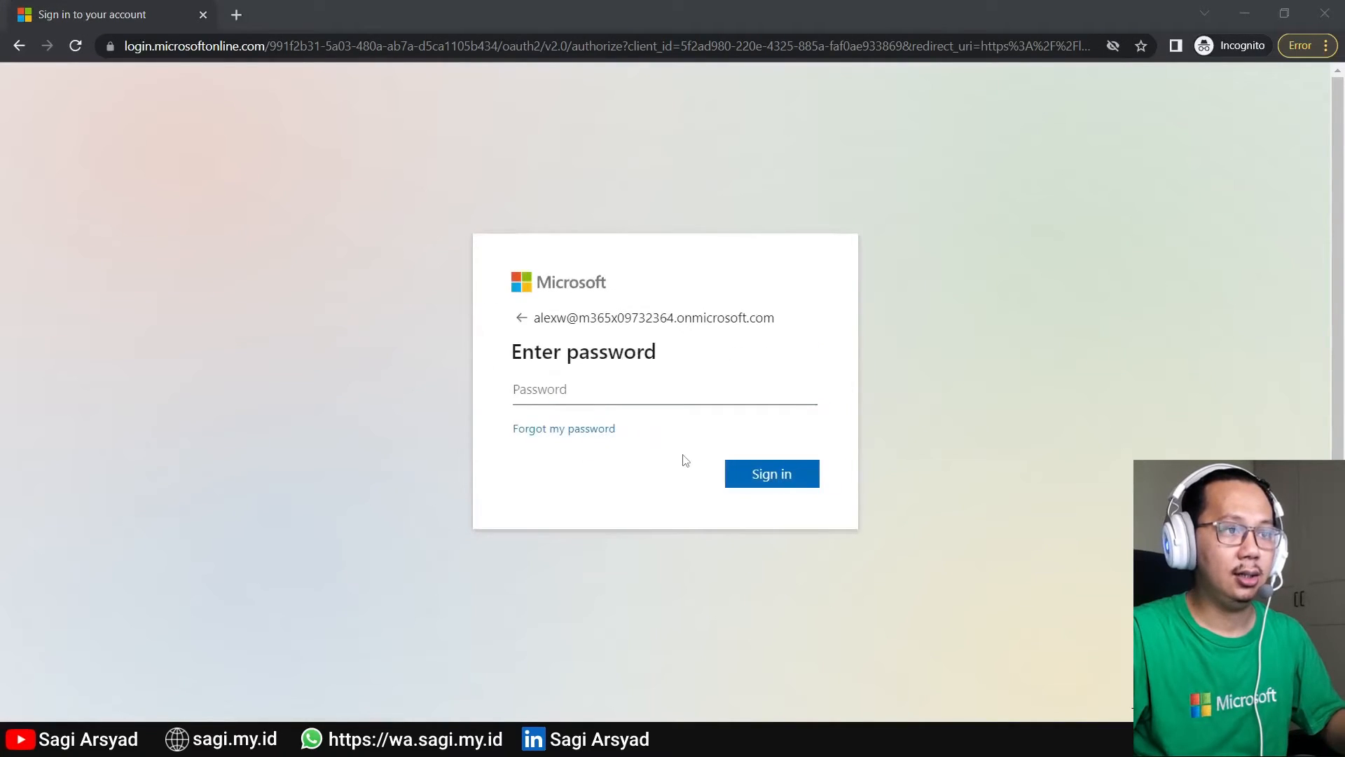
pyautogui.click(664, 398)
pyautogui.hotkey('ctrl', 'v')
pyautogui.click(812, 475)
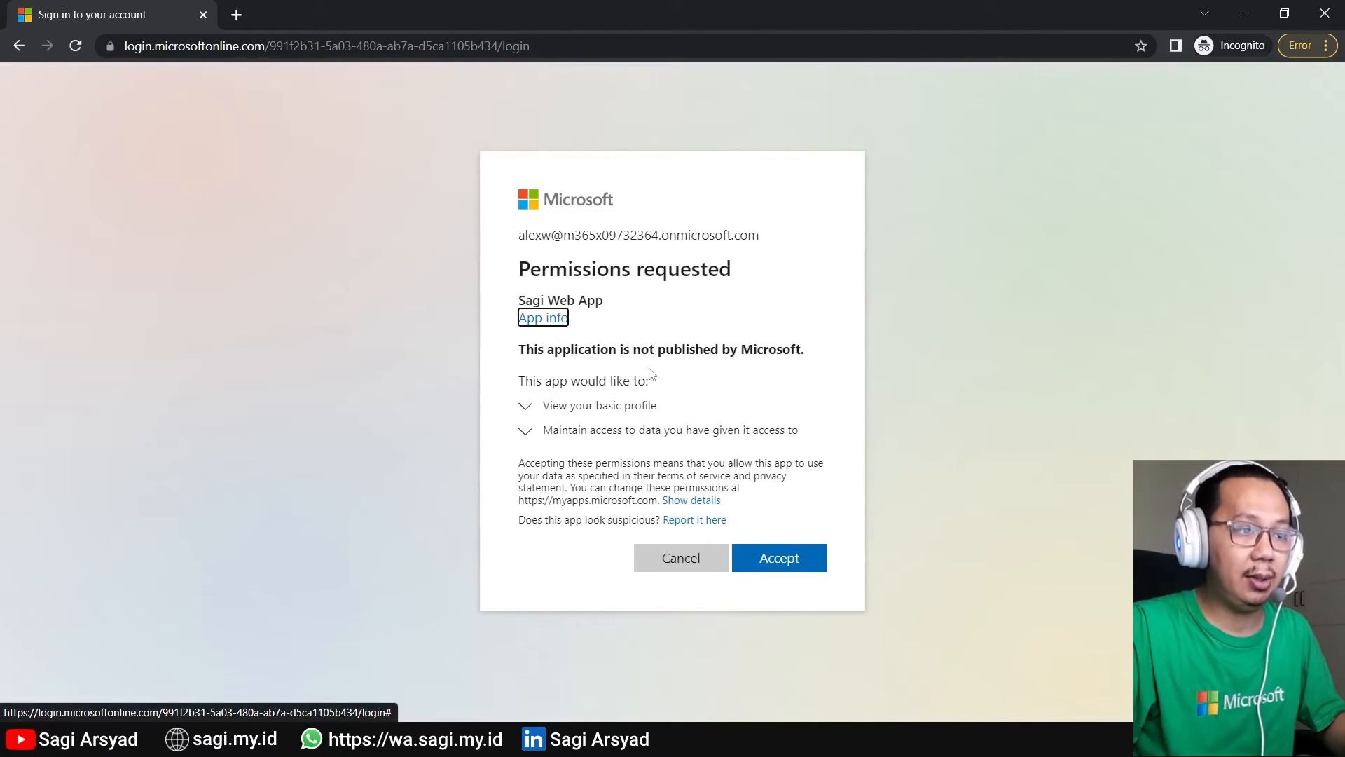
# - Review the requested profile and maintain-access permissions and accept them for Sagi Web App
pyautogui.click(620, 406)
pyautogui.click(602, 448)
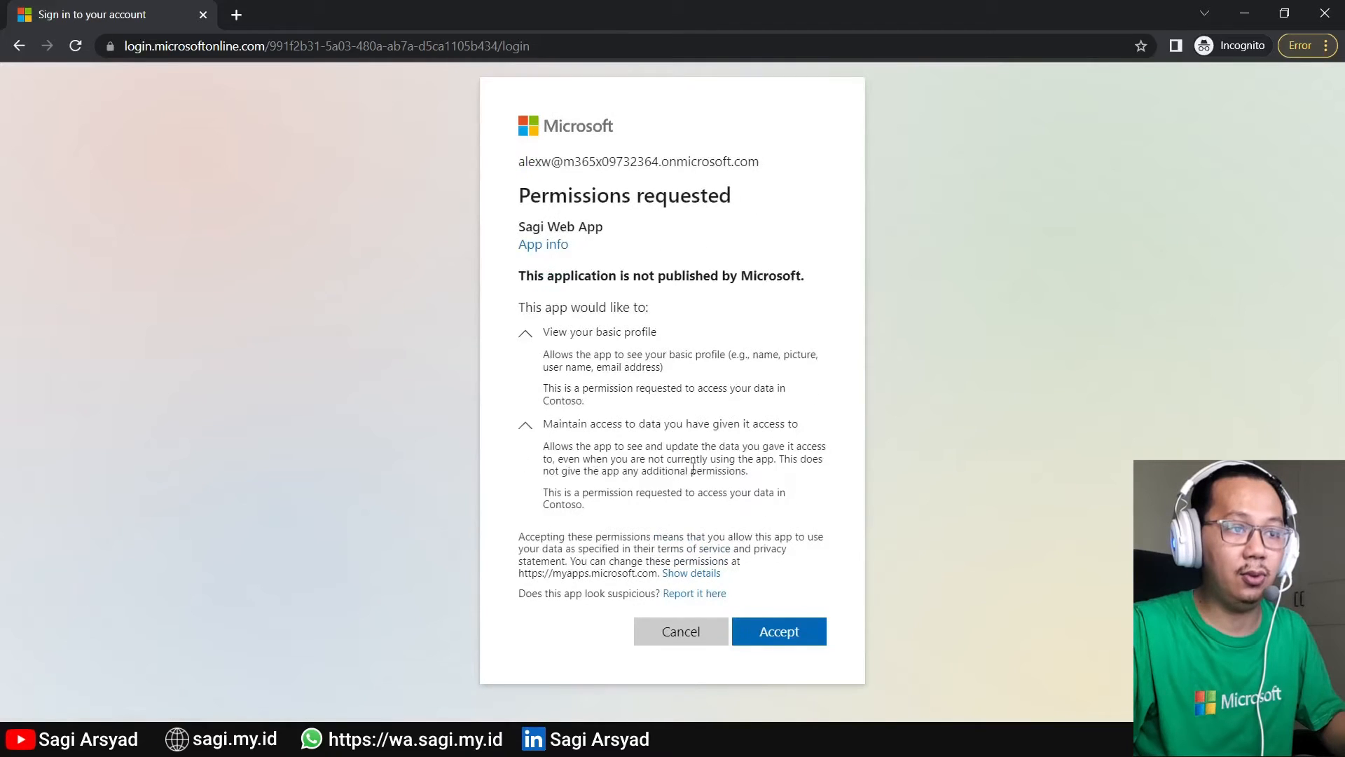
pyautogui.click(527, 429)
pyautogui.click(528, 373)
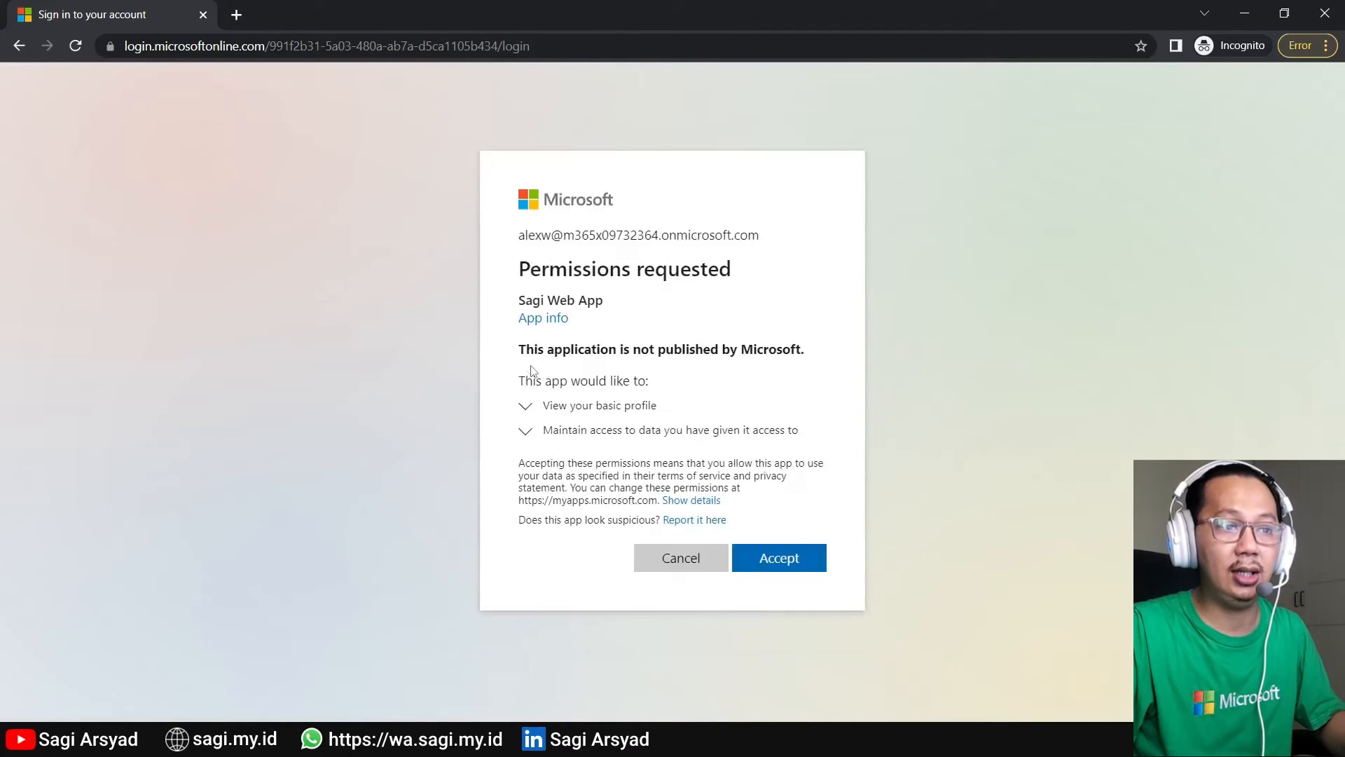
pyautogui.click(801, 563)
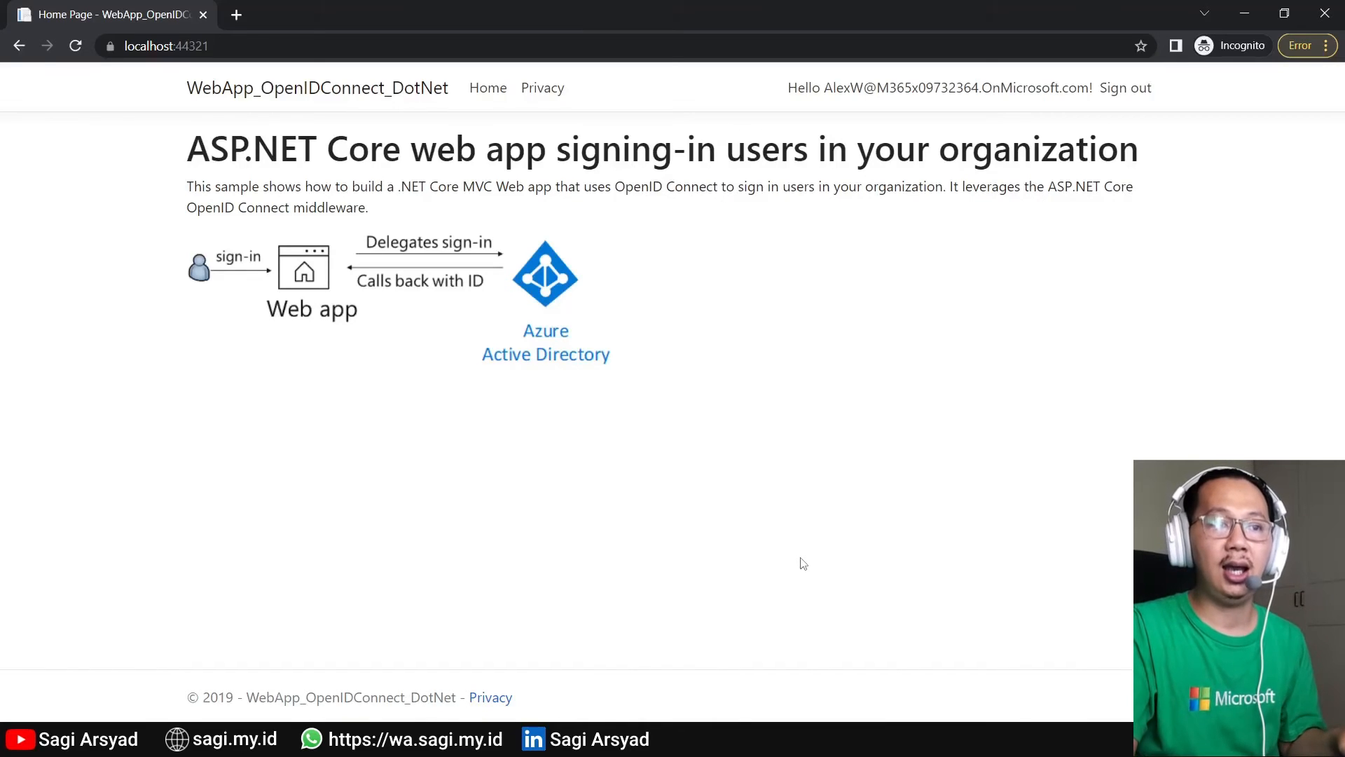
pyautogui.moveTo(827, 88); pyautogui.dragTo(1089, 86)
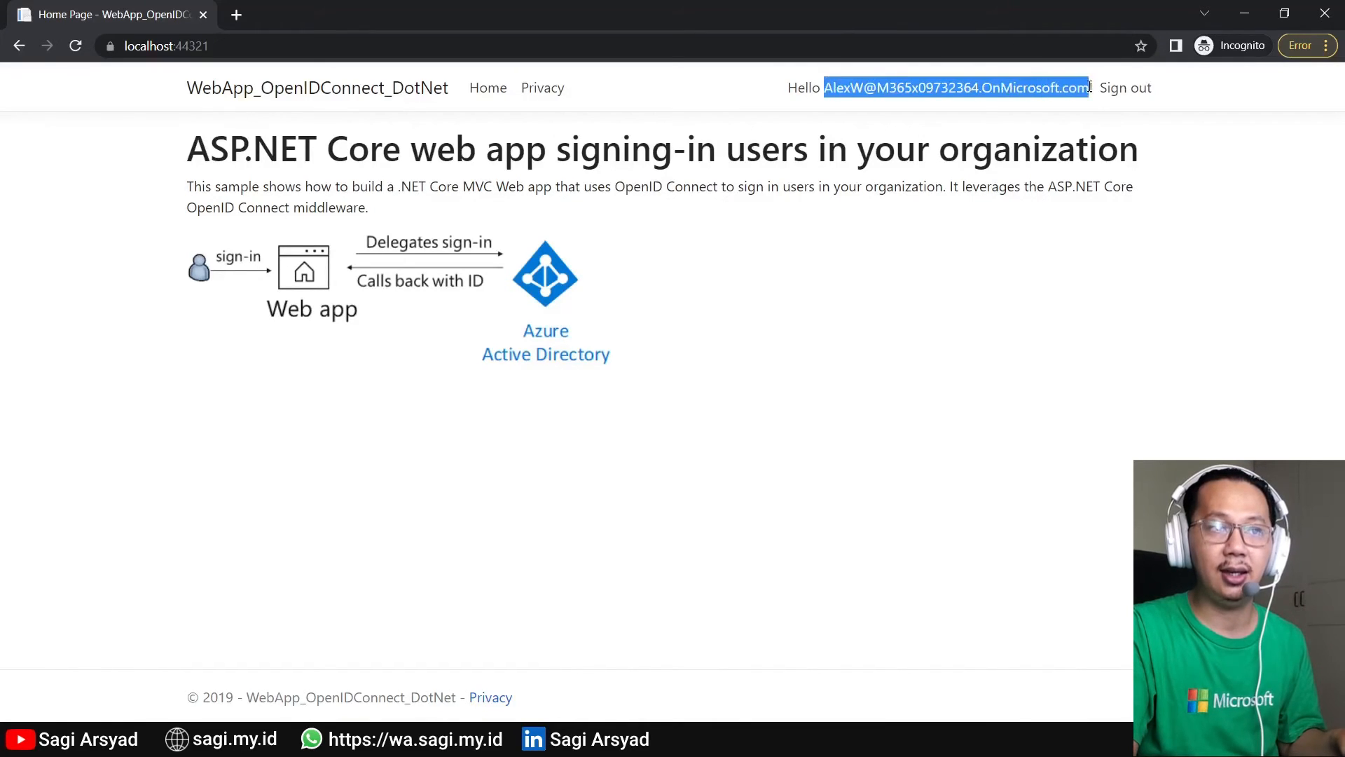
pyautogui.click(942, 117)
pyautogui.moveTo(828, 89); pyautogui.dragTo(1060, 102)
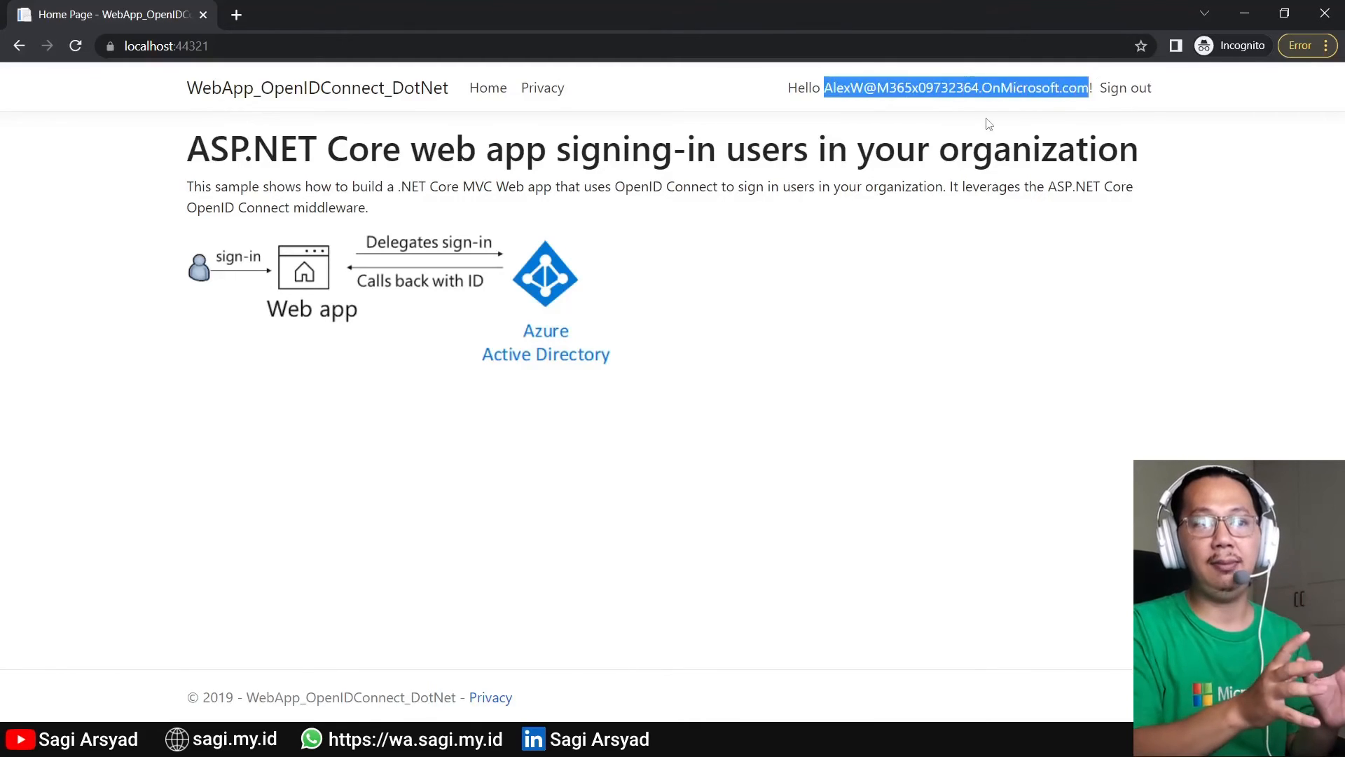